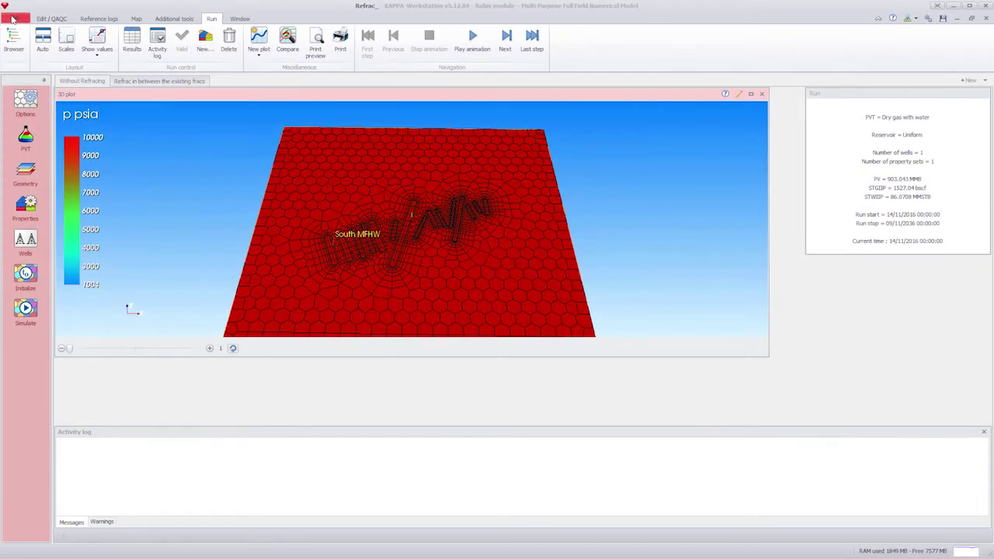
Review the reservoir geometry and reservoir properties, accepting both unchanged
click(27, 176)
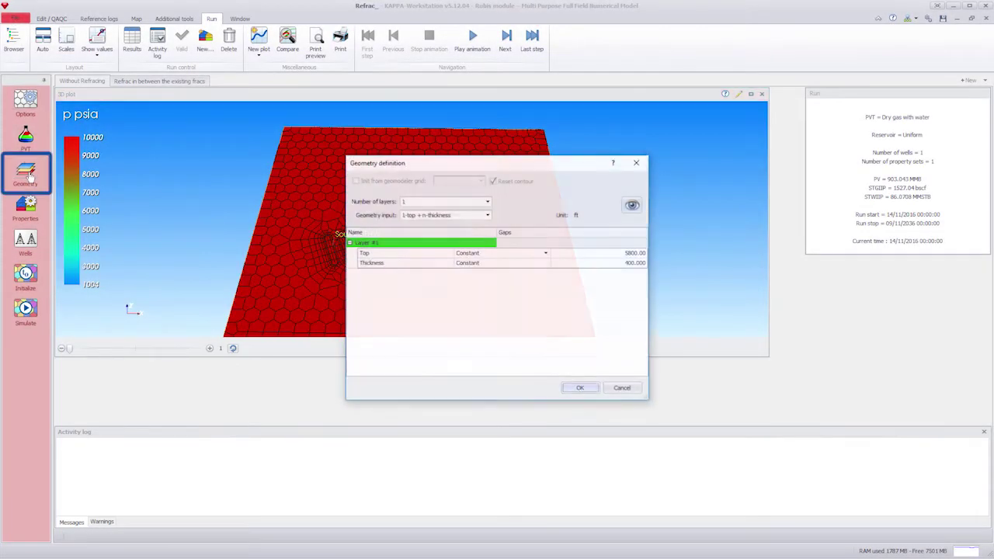
click(576, 387)
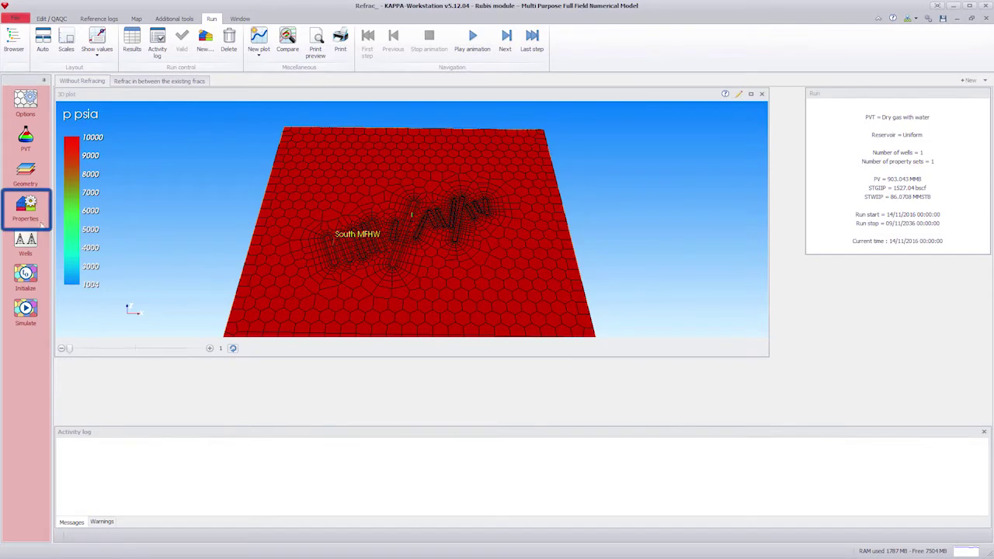
click(25, 205)
click(637, 415)
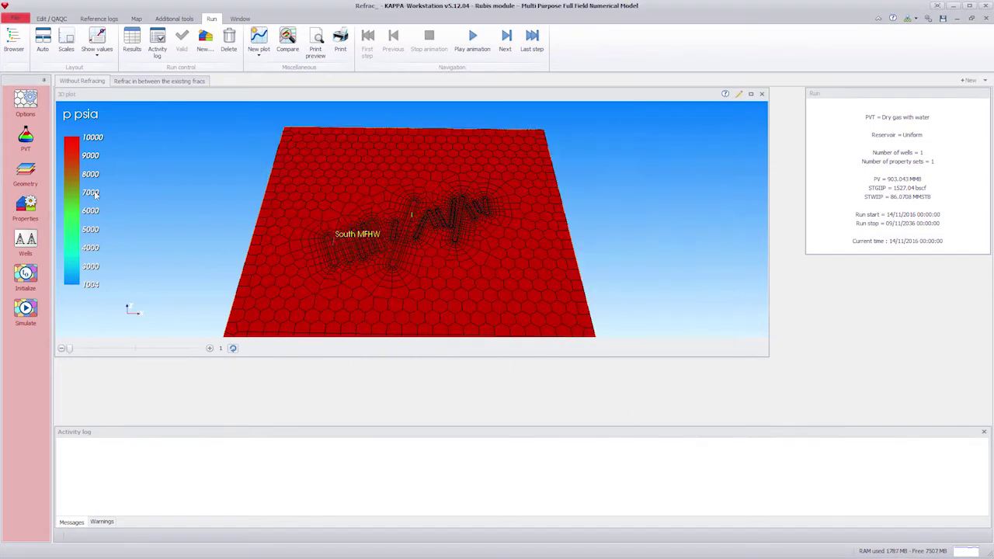
Accept the PVT settings unchanged and bring up the 2-D map of the well
click(26, 140)
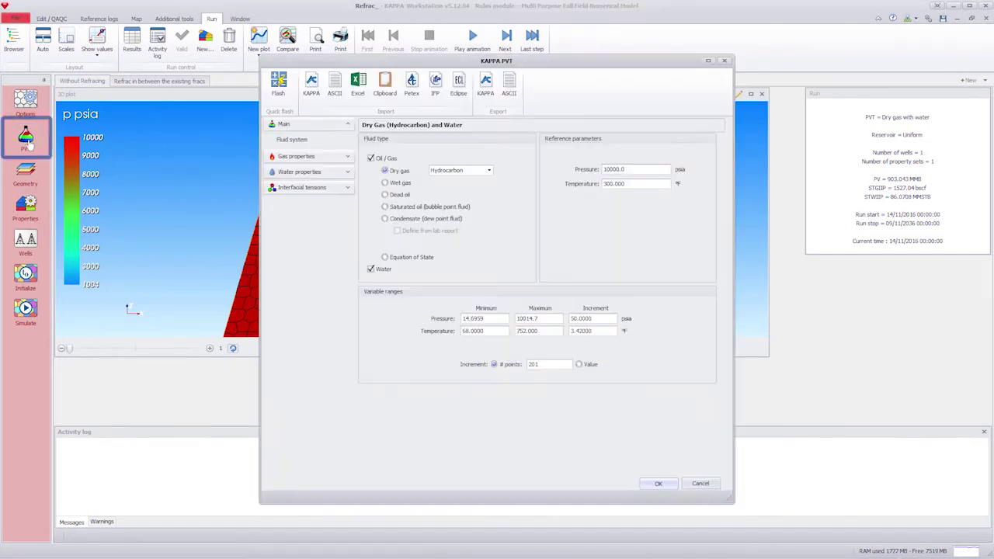
click(650, 485)
click(751, 94)
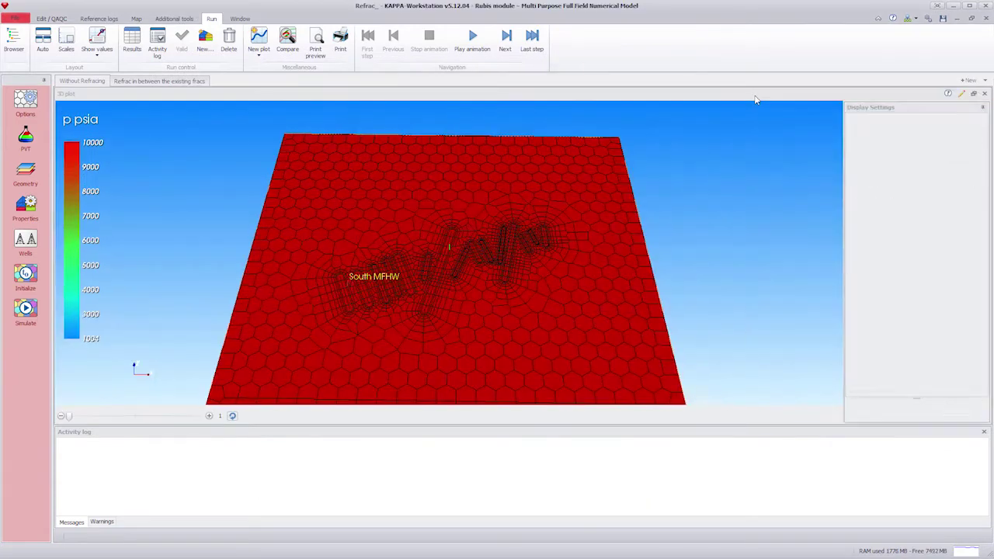
click(135, 19)
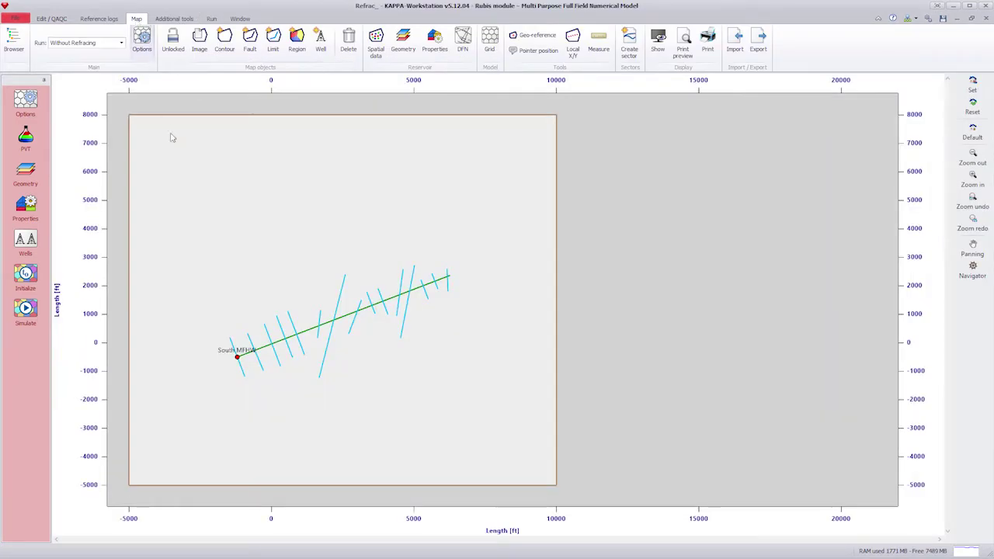
Open the South MFHW well definition with microseismic events overlaid, moving their settings window aside
click(237, 357)
double_click(237, 357)
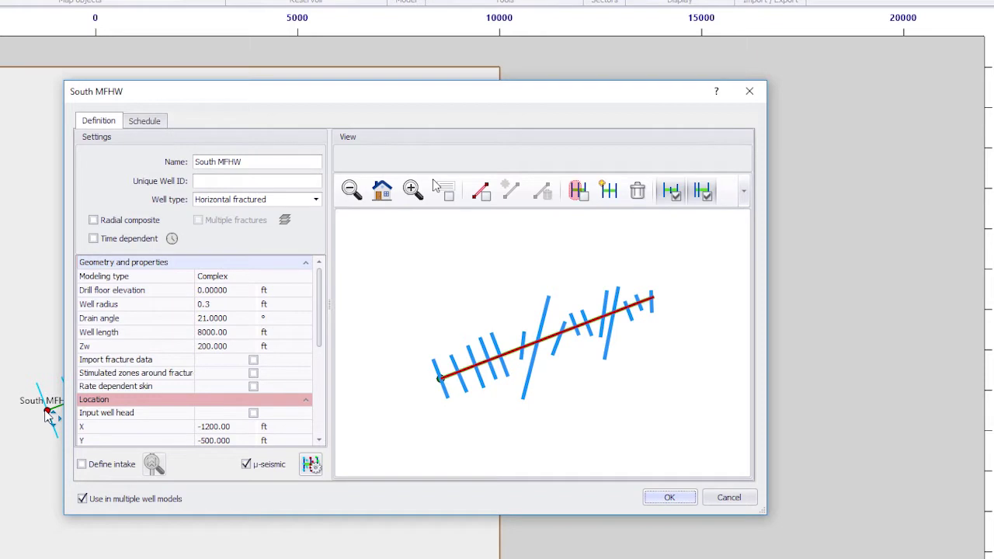
click(310, 465)
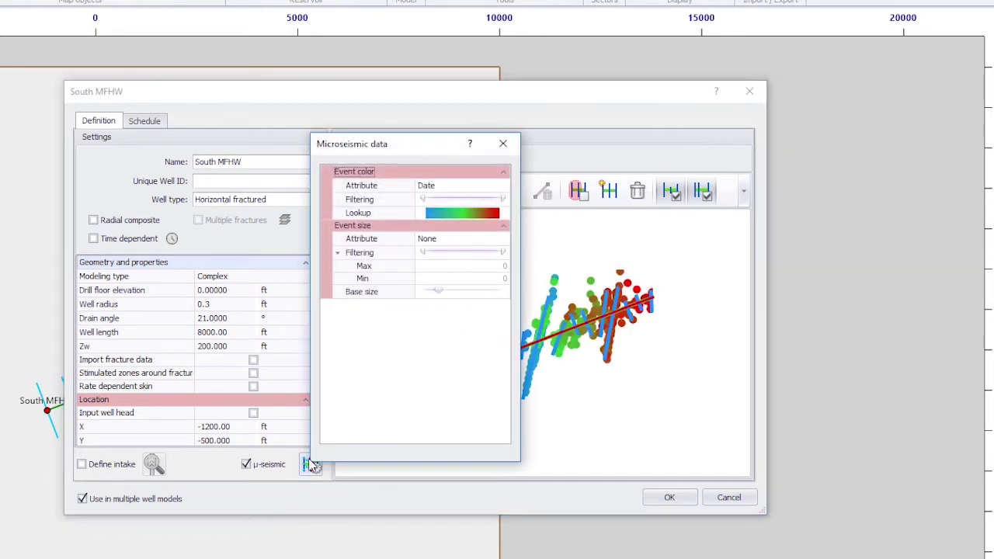
drag(423, 146, 889, 165)
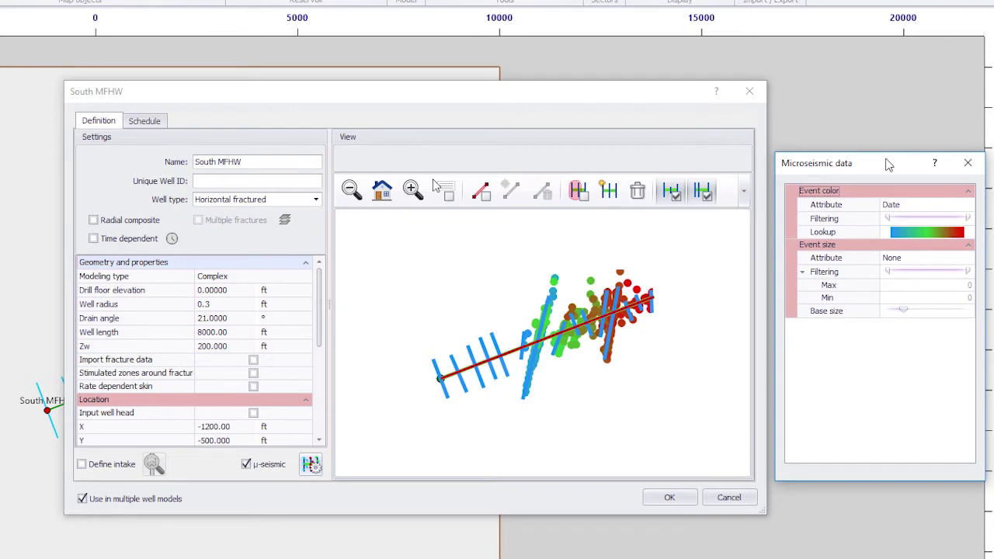
Shorten Perforation #1 to the heel and add Perforation #2 stretching toward the toe
click(485, 197)
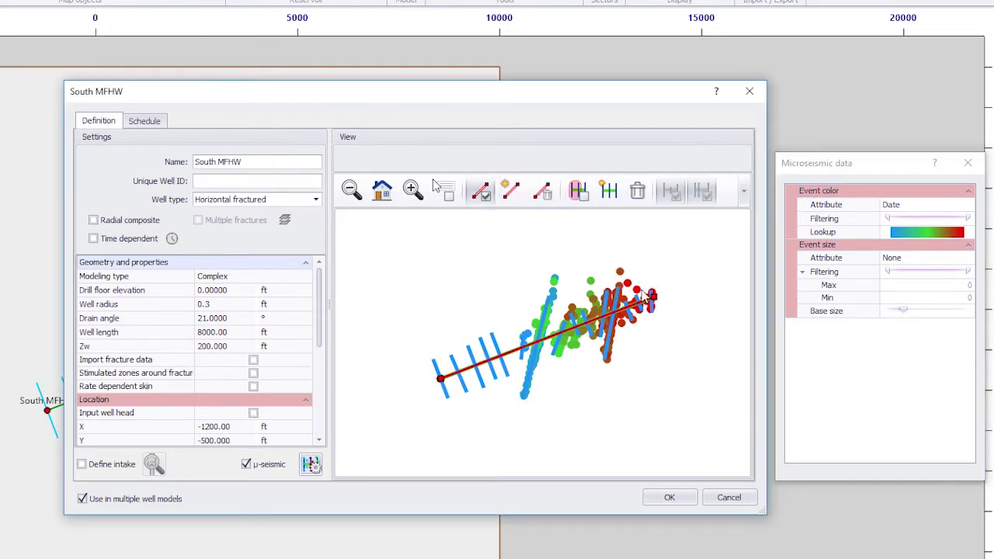
drag(657, 298, 509, 352)
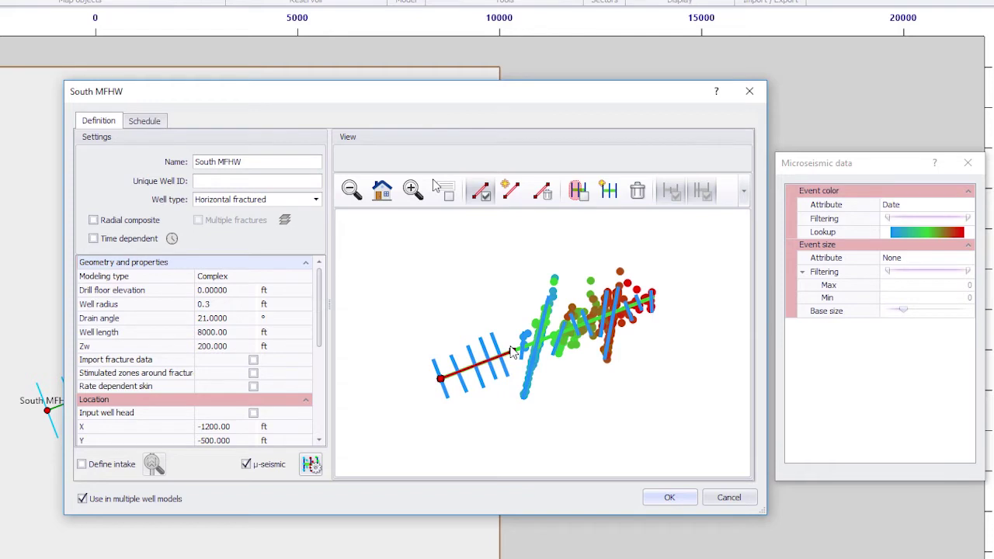
click(510, 191)
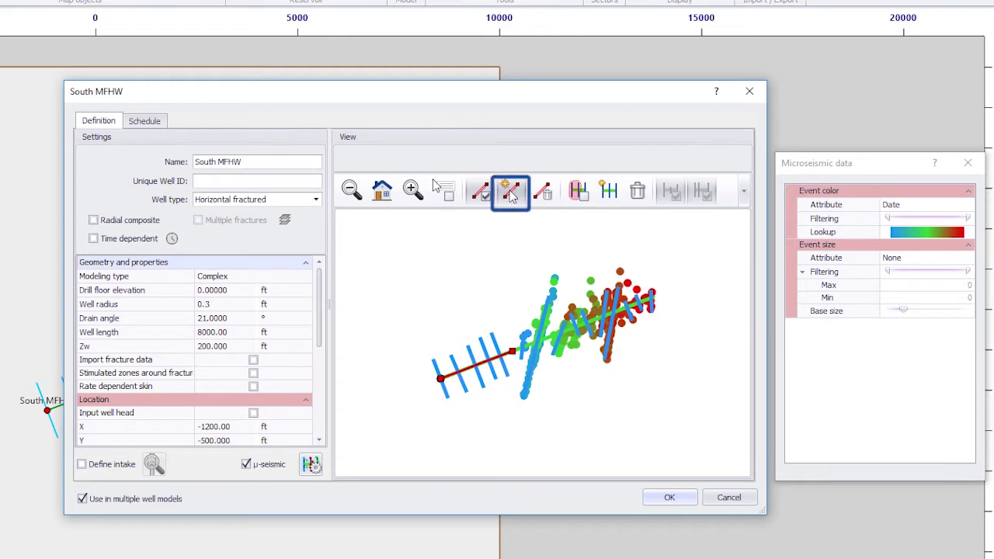
click(522, 353)
drag(524, 353, 661, 309)
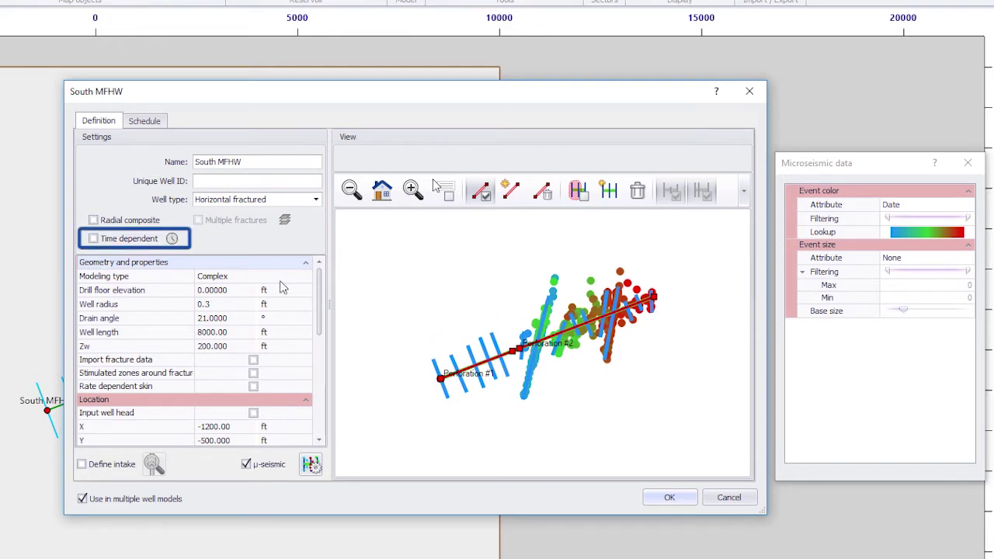
Make the well time dependent and give Perforation #1 a closing interval starting at 0
click(141, 241)
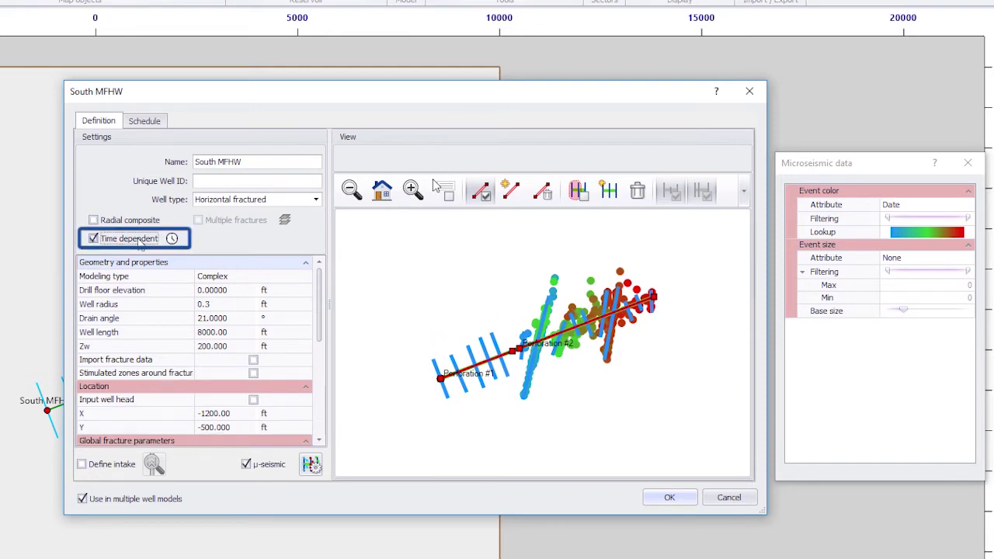
click(171, 238)
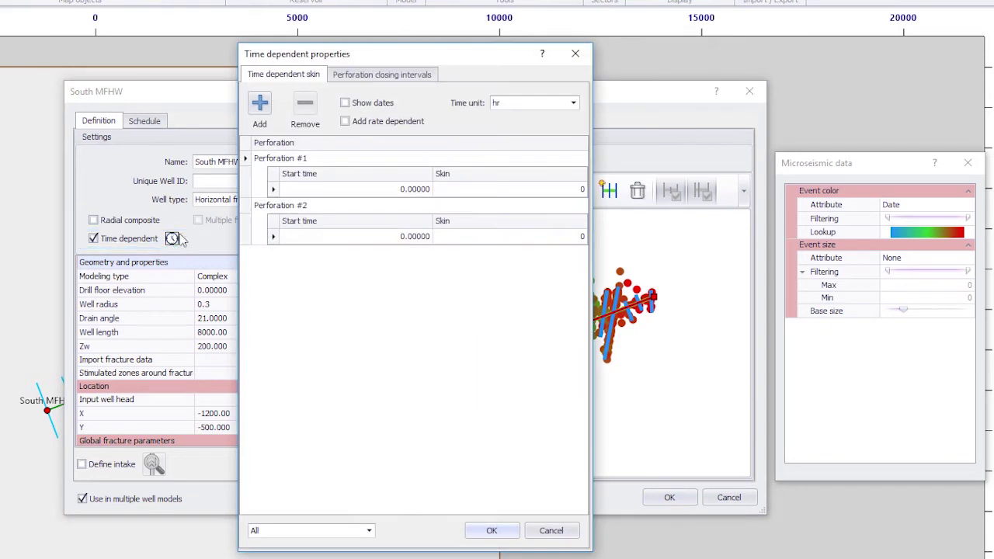
click(343, 76)
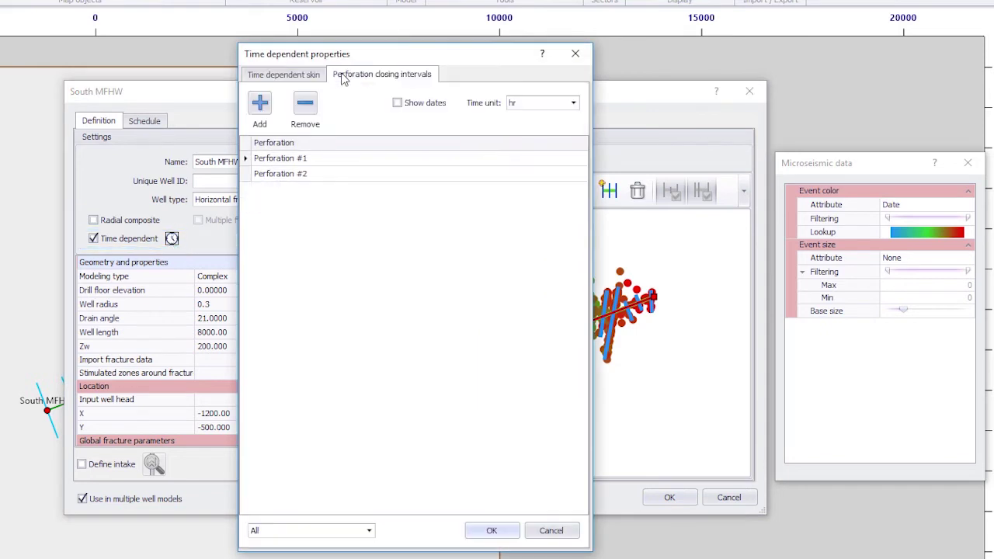
click(254, 108)
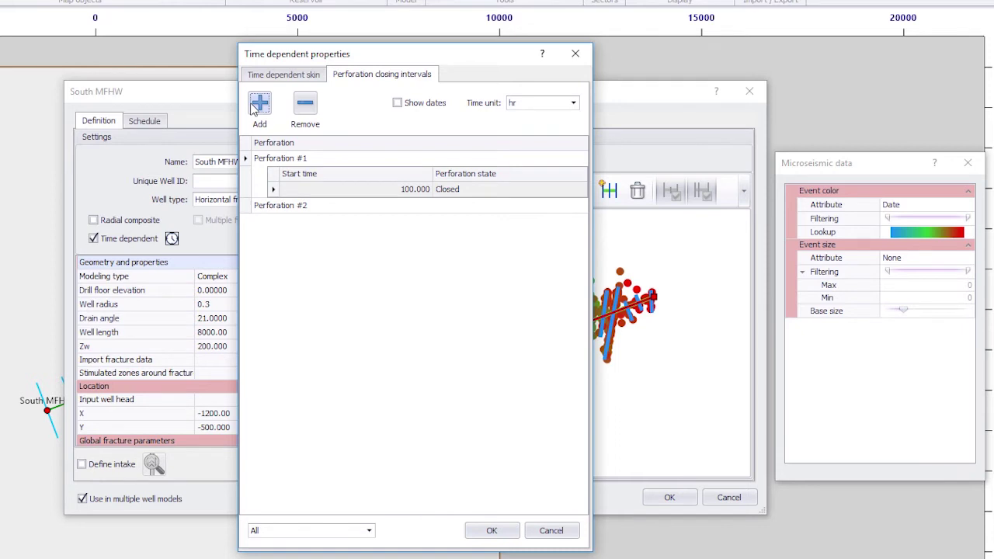
click(403, 196)
click(402, 193)
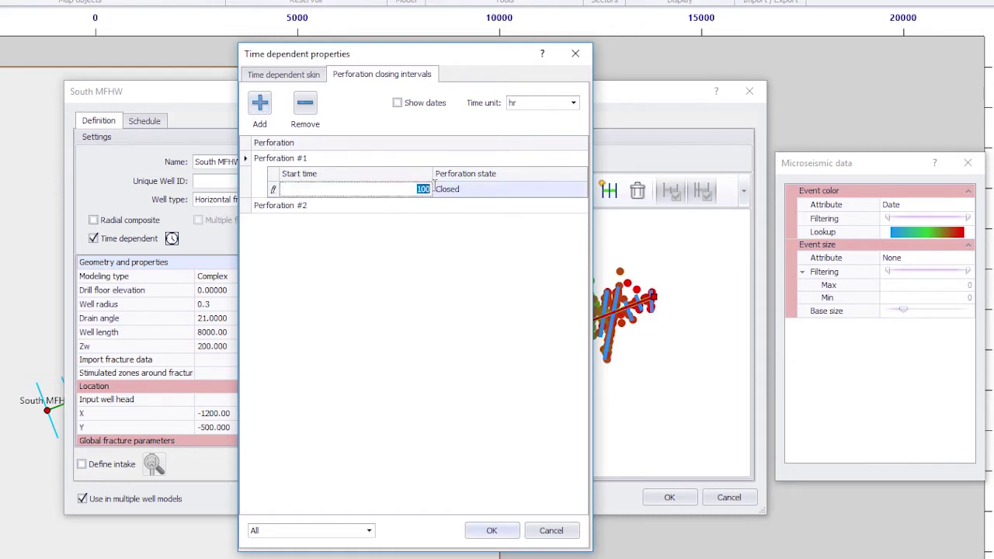
text(0)
click(506, 531)
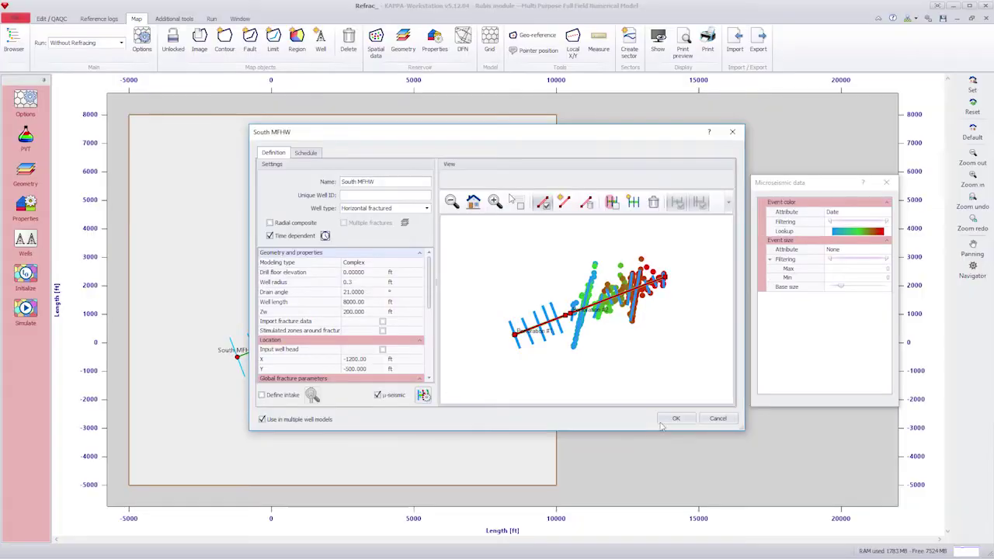
Accept the well changes, initialize the model with default time stepping, and run the simulation
click(670, 497)
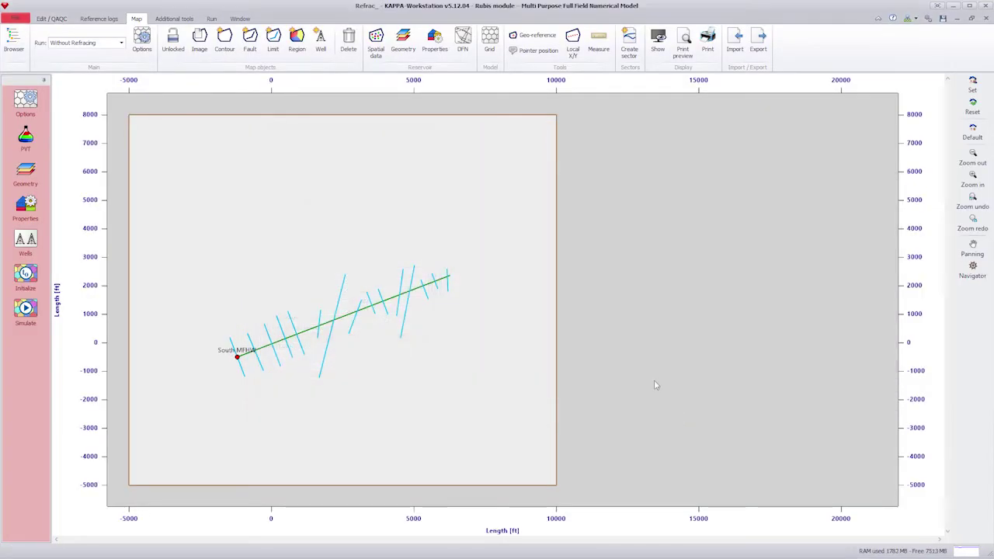
click(211, 19)
click(26, 273)
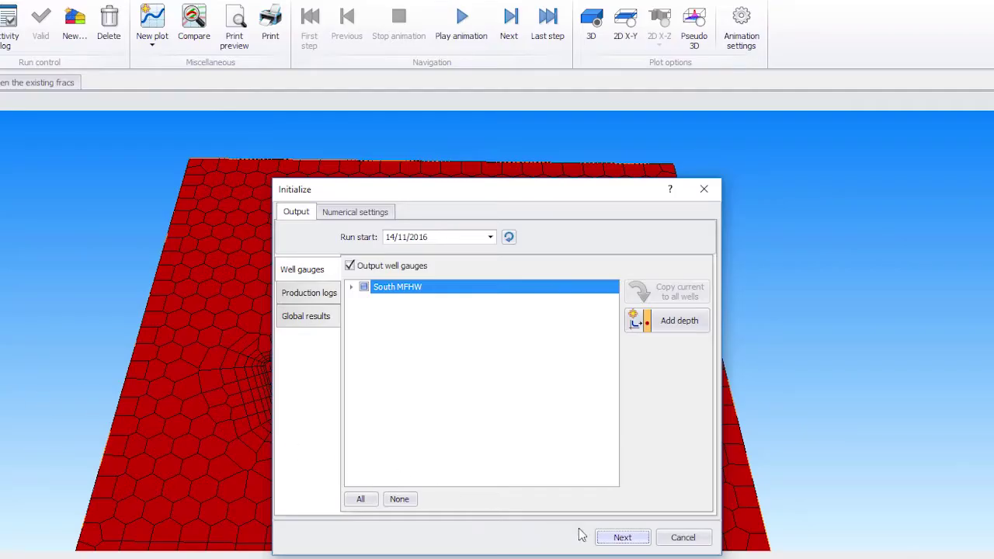
click(625, 537)
click(621, 526)
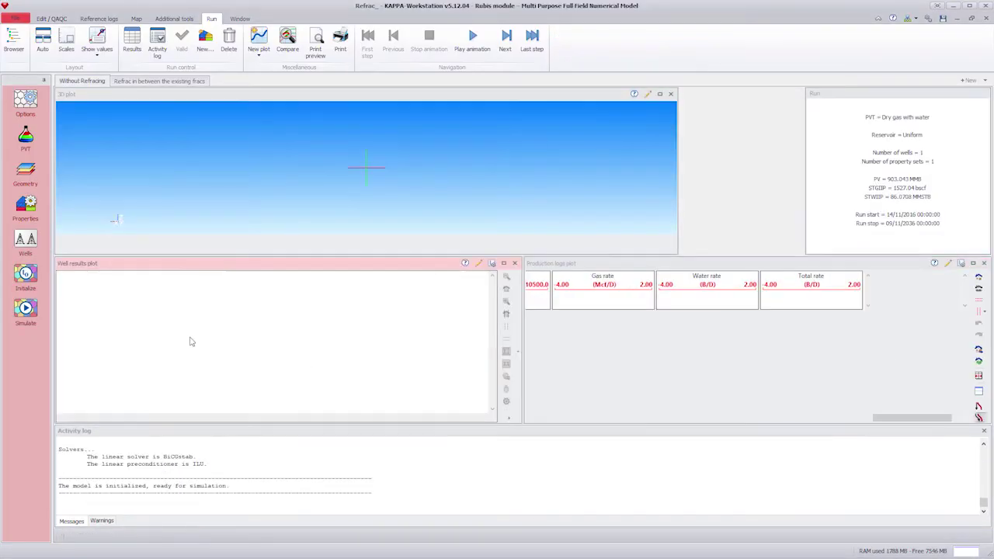
click(26, 310)
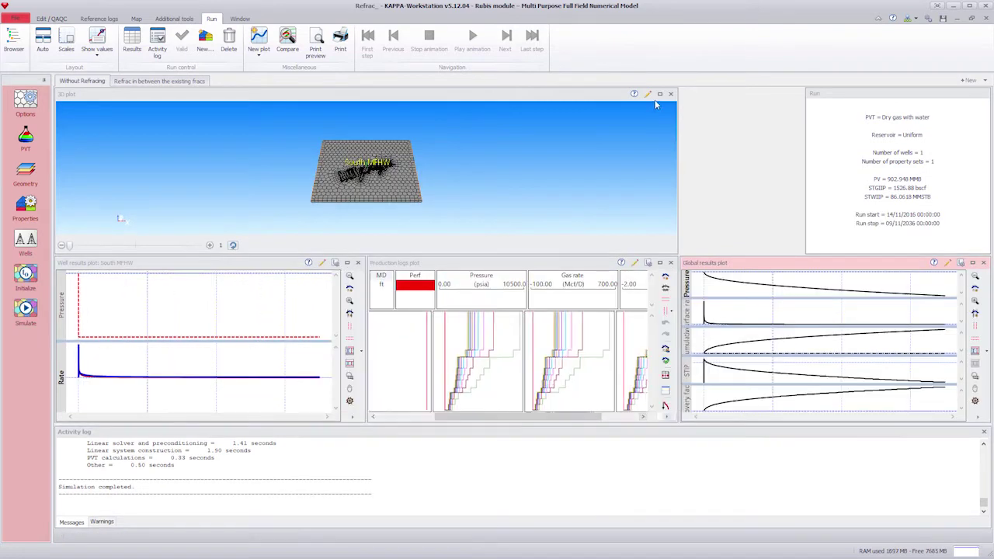
Maximize the 3D plot, color the grid by pressure p, and play the depletion animation
click(659, 94)
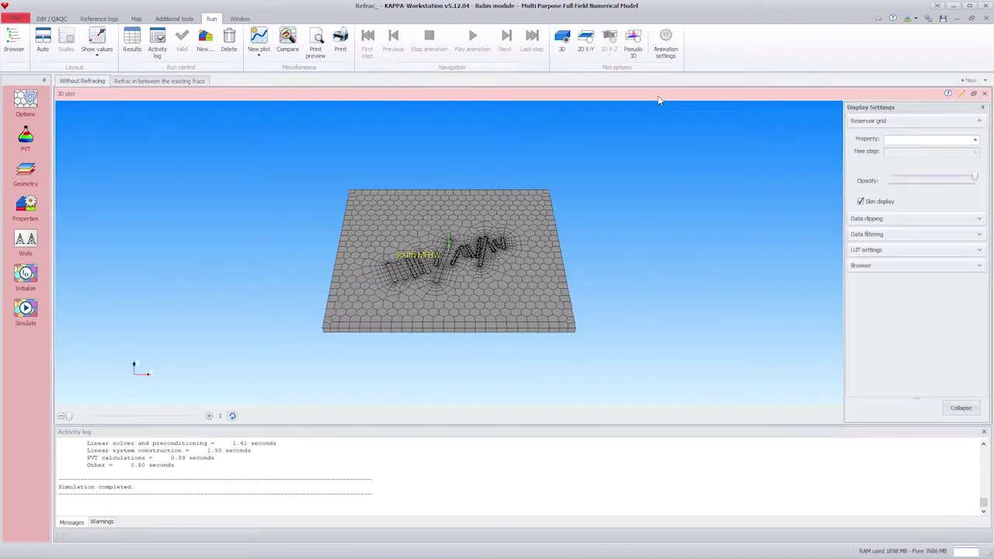
click(954, 150)
click(941, 169)
scroll(643, 271, up, 5)
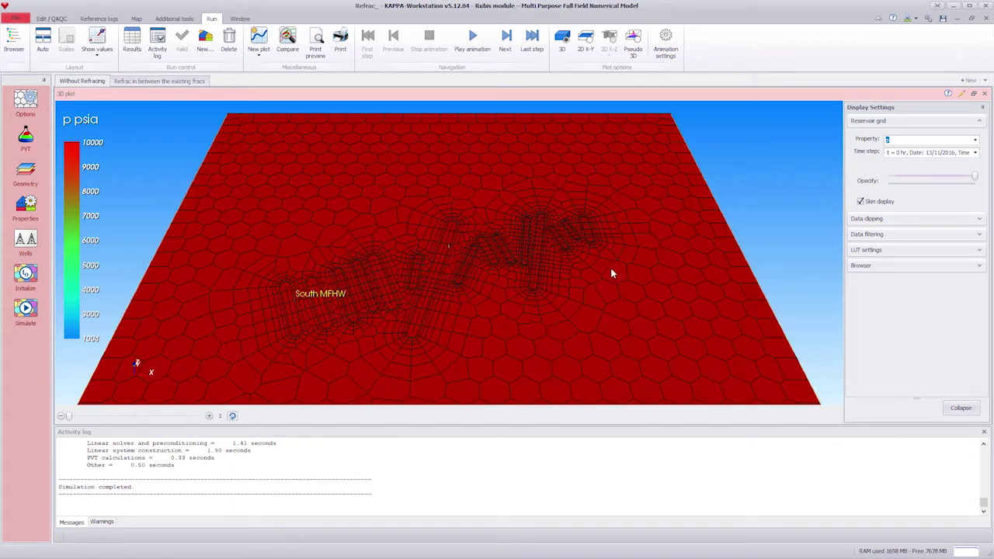
click(479, 41)
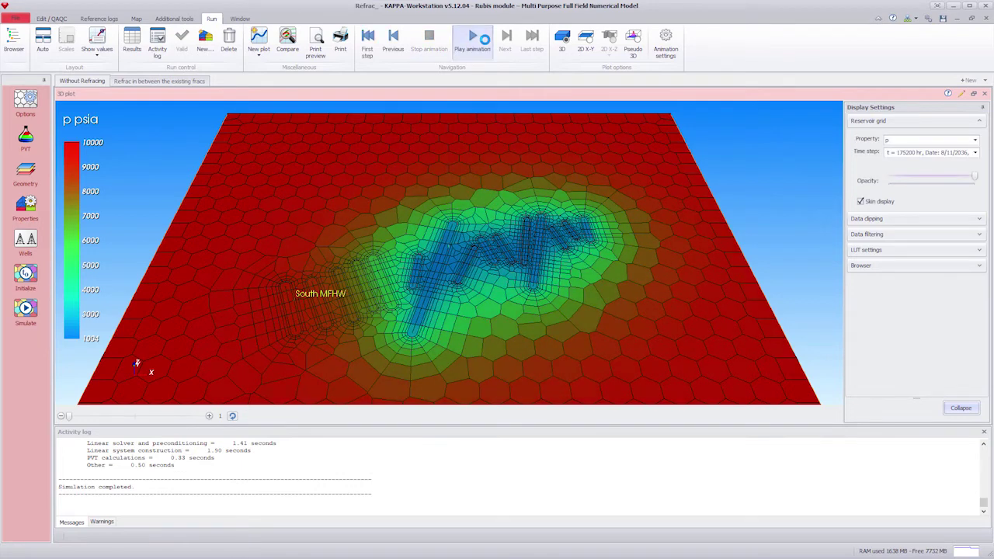
click(972, 93)
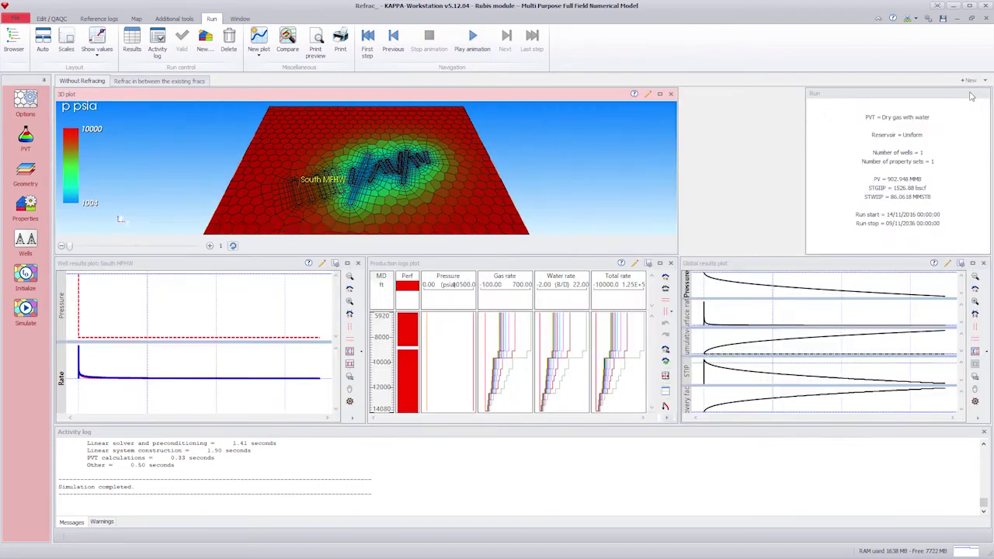
Start a new simulation run named refrac
click(967, 80)
drag(506, 326, 425, 321)
text(refrac)
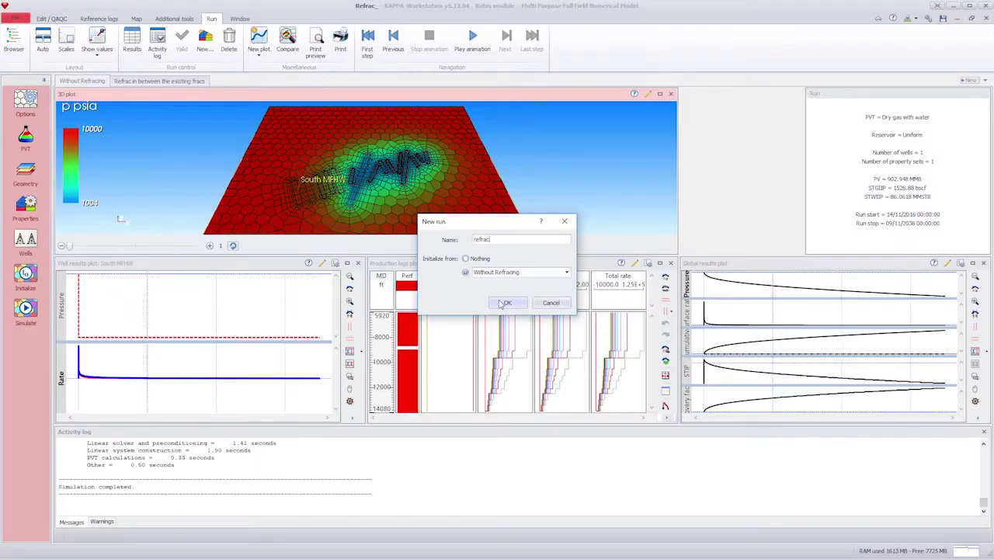
Confirm the refrac run and show its 2D map of the fractured well
click(512, 416)
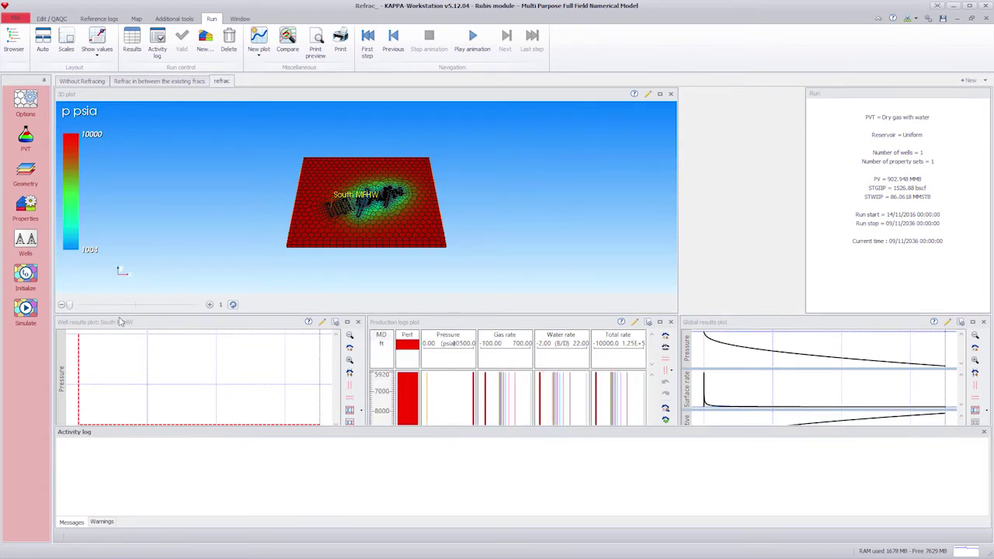
click(136, 18)
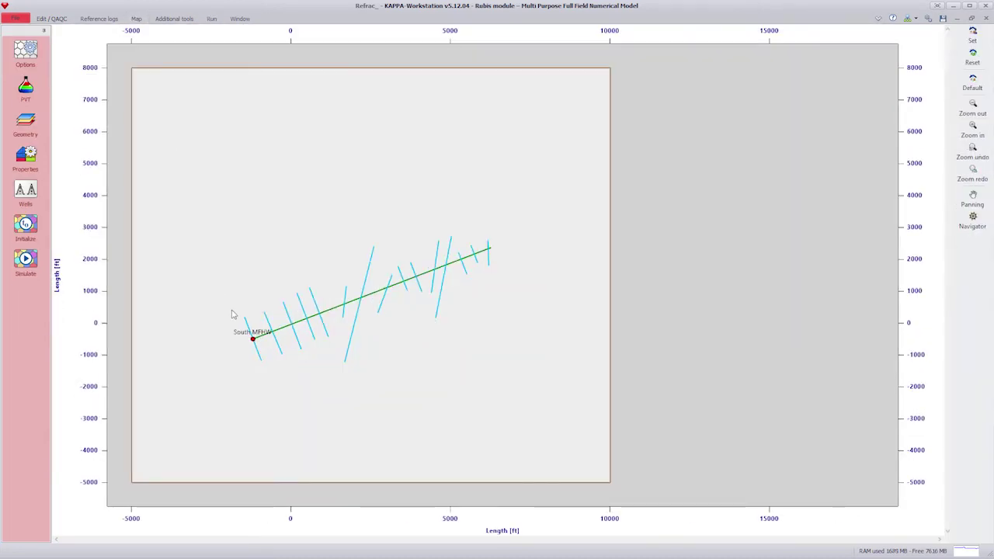
Add an opening for Perforation #1 at 3 years in the well's time-dependent schedule
double_click(252, 337)
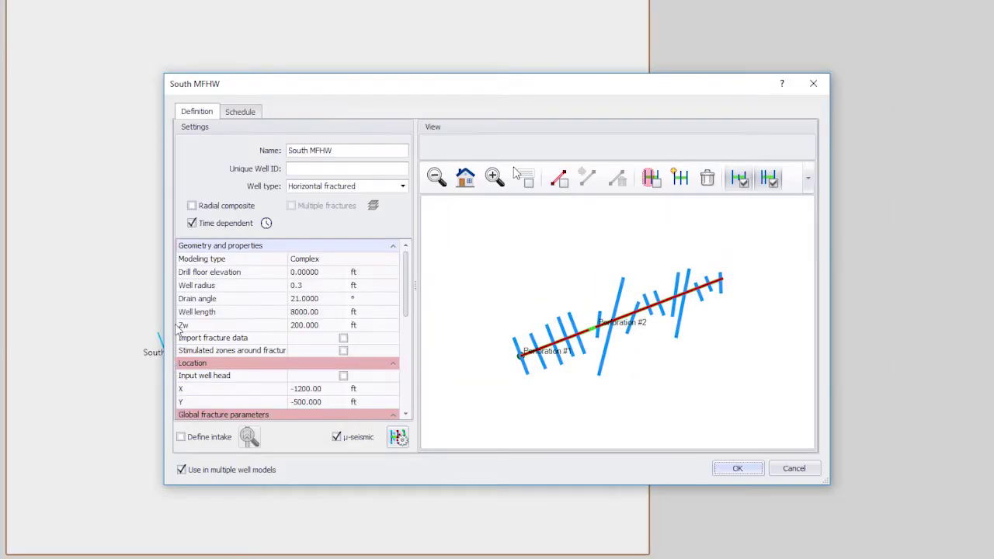
click(266, 223)
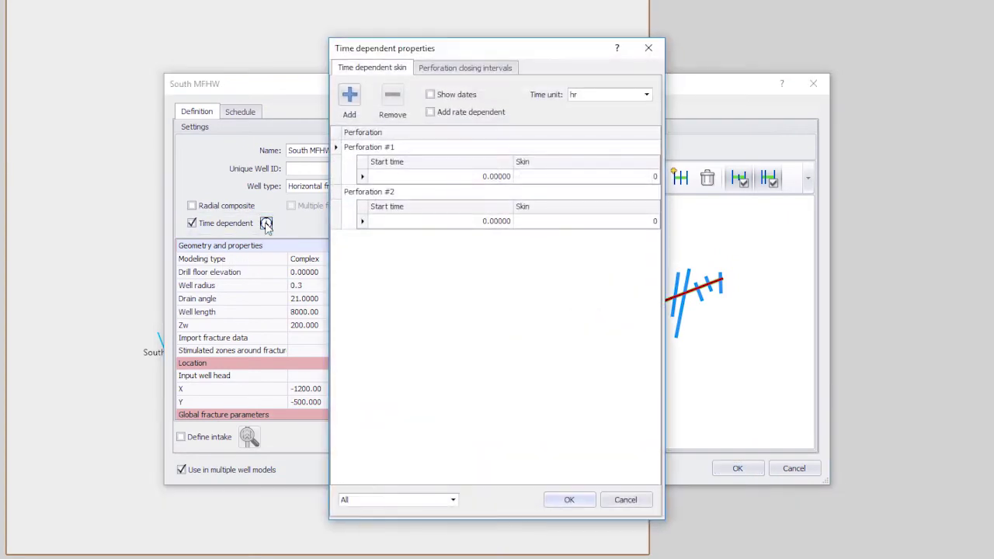
click(471, 69)
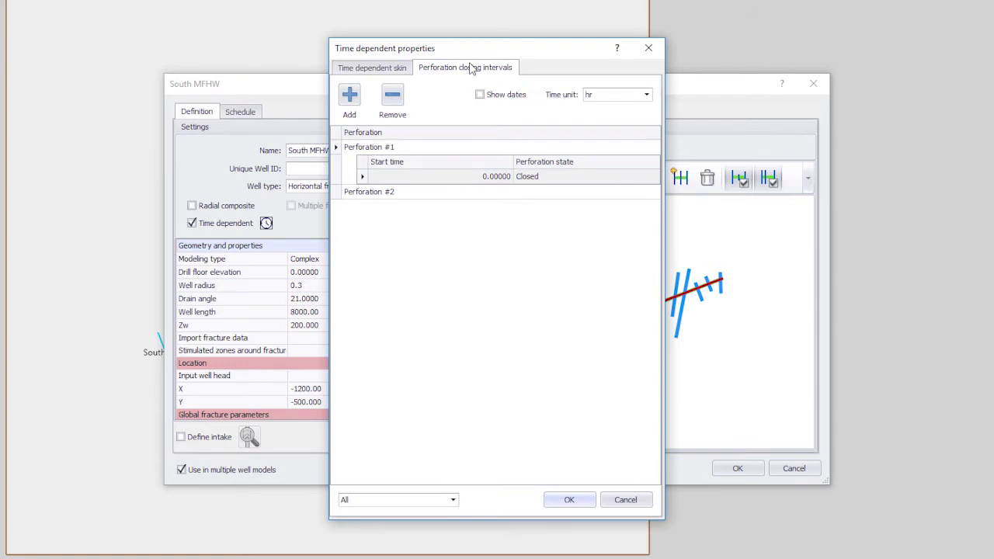
click(348, 98)
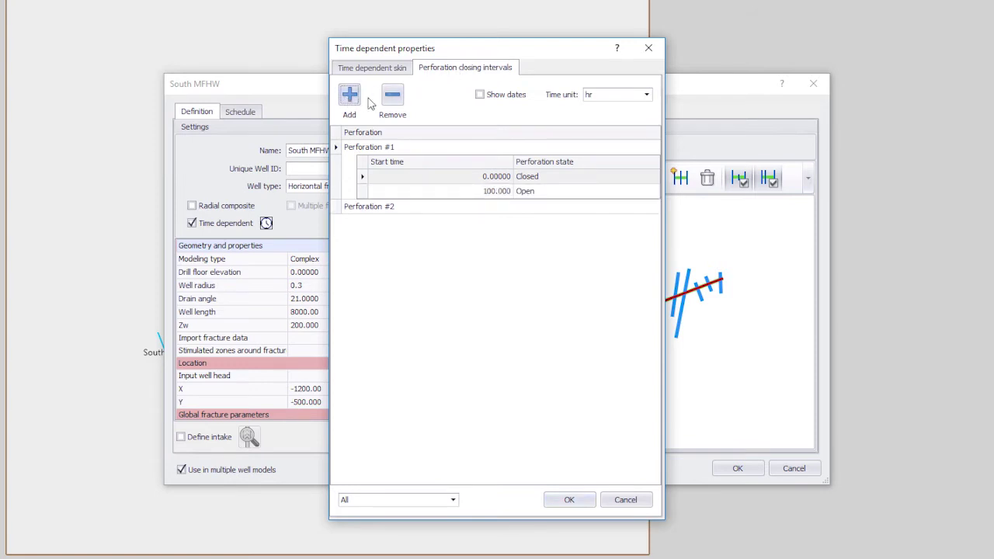
click(646, 94)
click(594, 170)
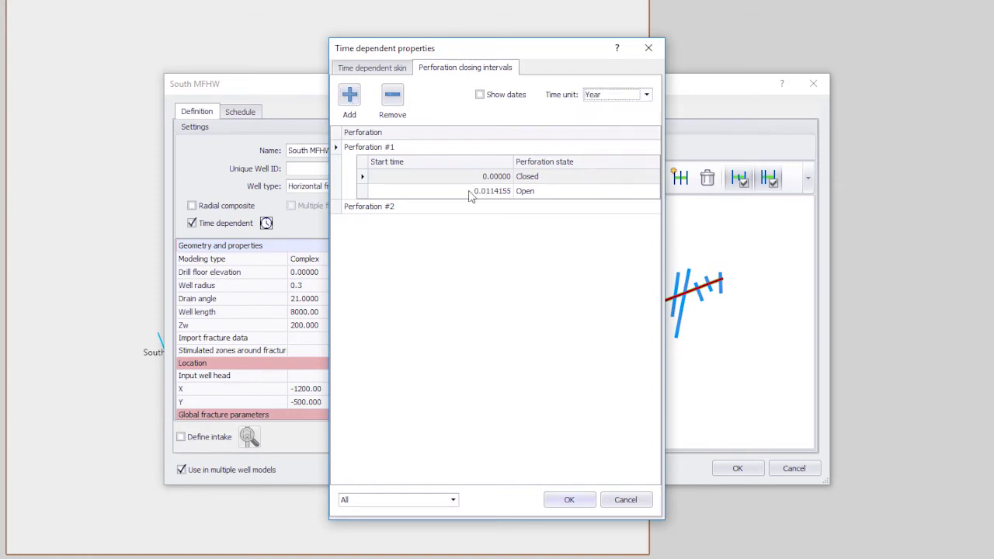
click(466, 191)
drag(425, 190, 511, 191)
key(BackSpace)
text(3)
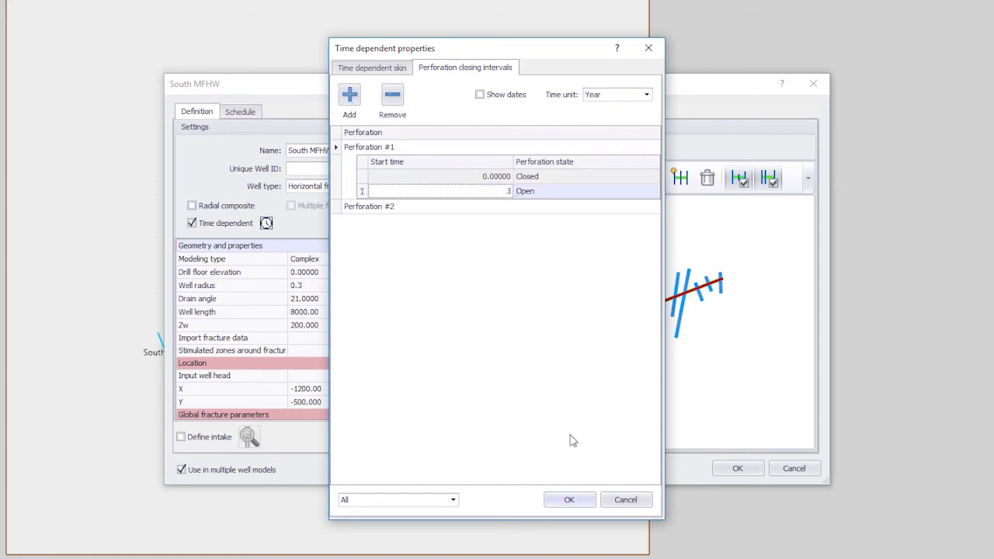
click(581, 497)
click(735, 470)
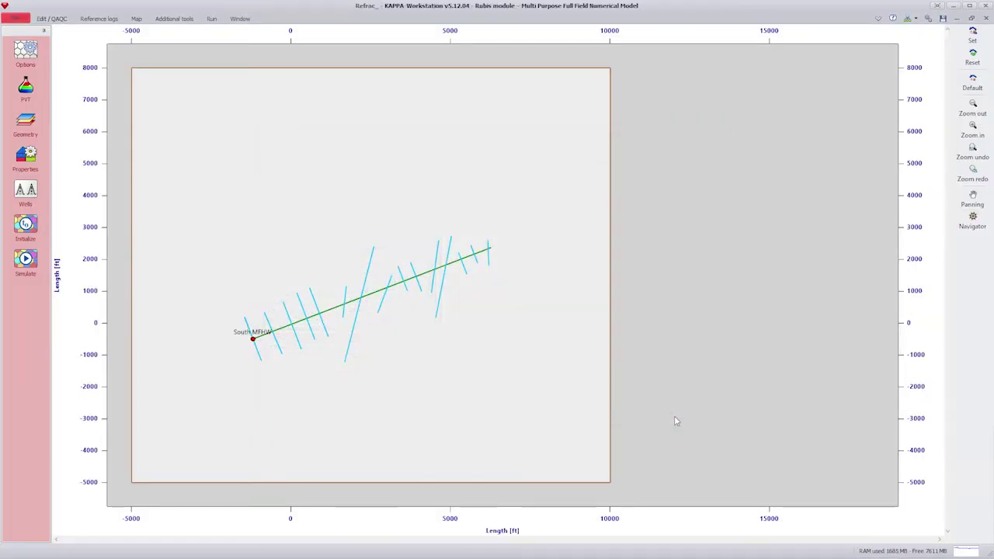
Initialize the refrac run with default settings and simulate it
click(212, 21)
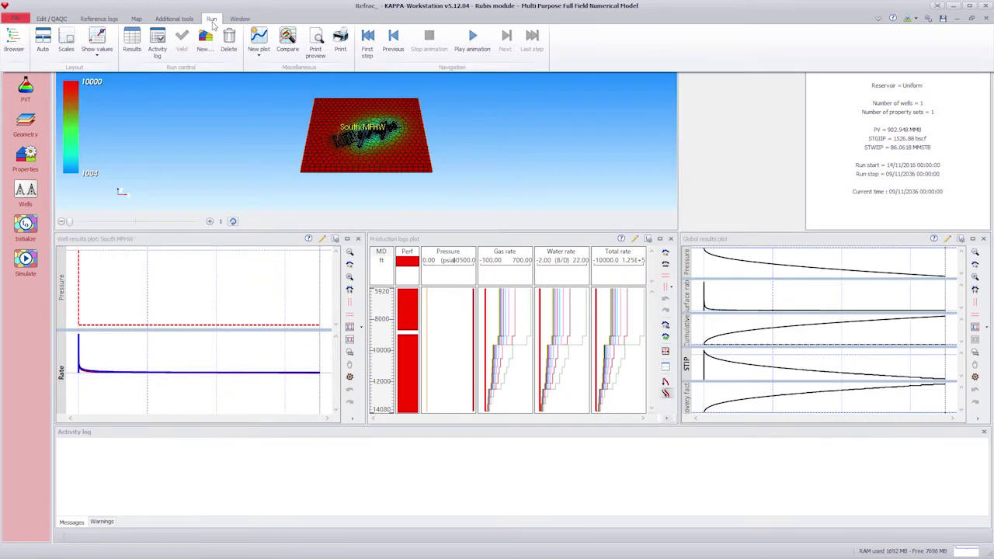
click(26, 261)
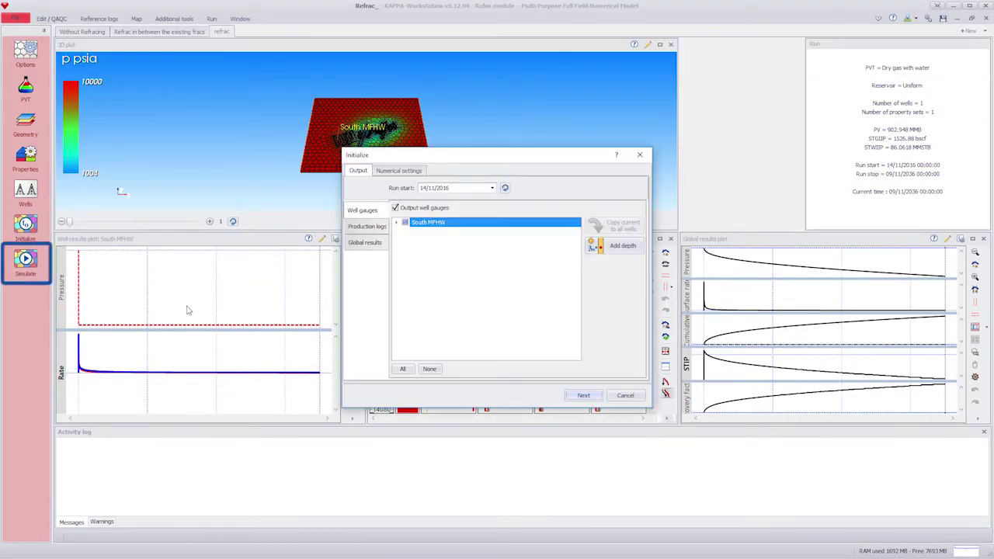
click(583, 395)
key(Return)
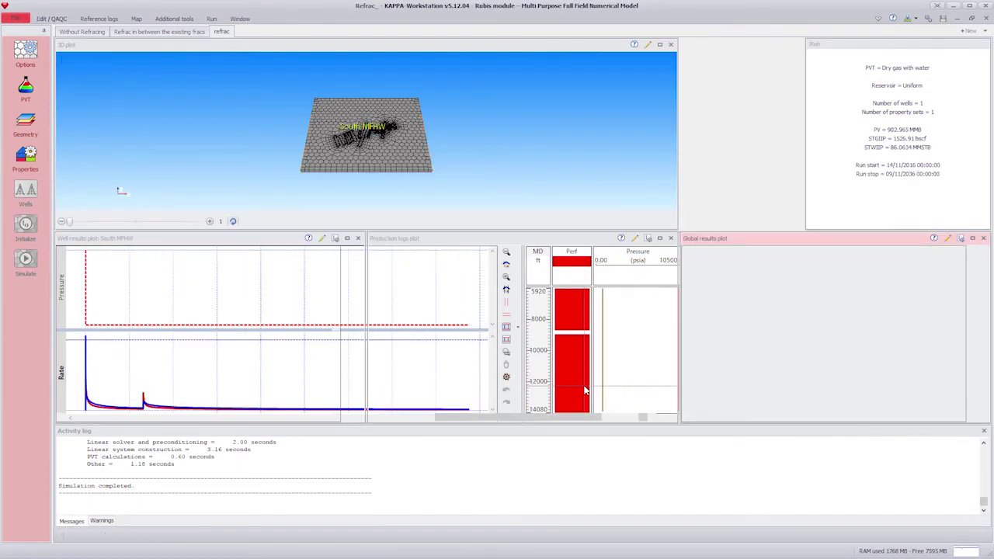
Maximize the 3D plot, coloring the grid by pressure p and making it semi-transparent
click(659, 45)
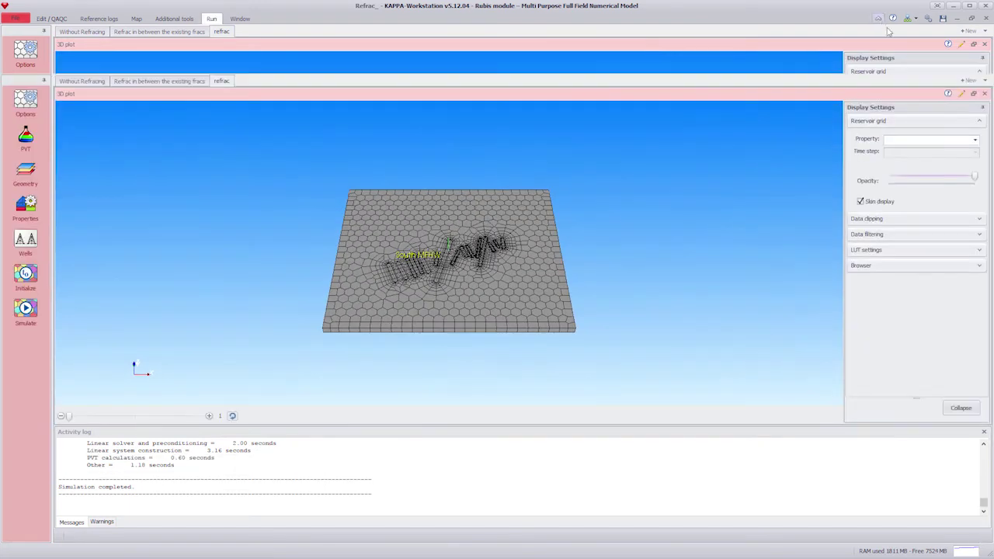
click(878, 18)
click(973, 140)
click(889, 173)
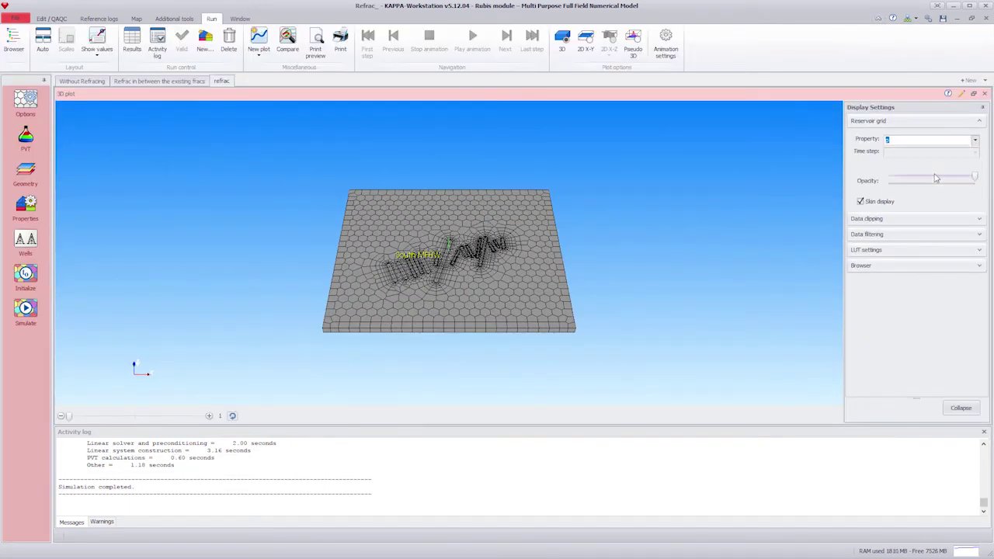
drag(975, 177, 921, 179)
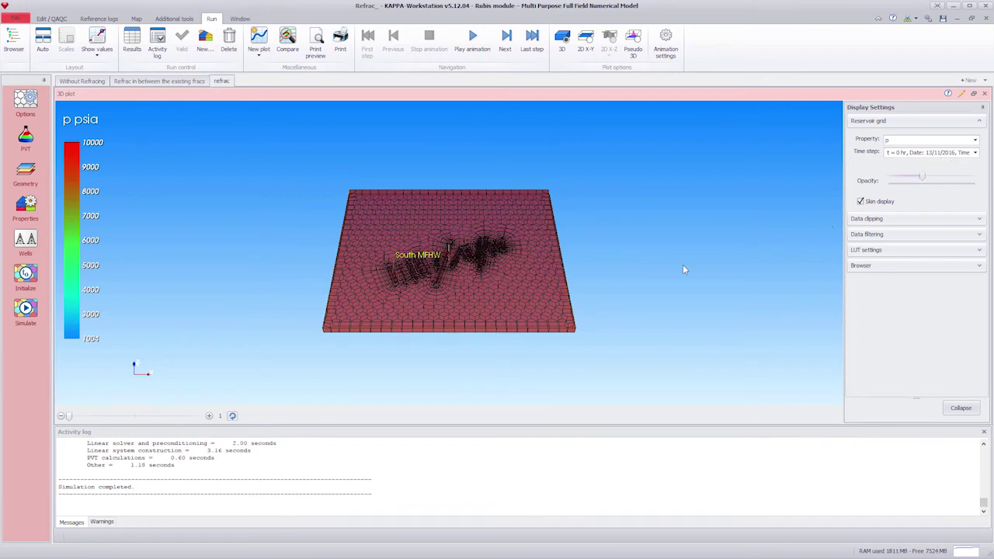
Play the refrac pressure animation to its final time step and restore the tiled plots
scroll(534, 295, up, 5)
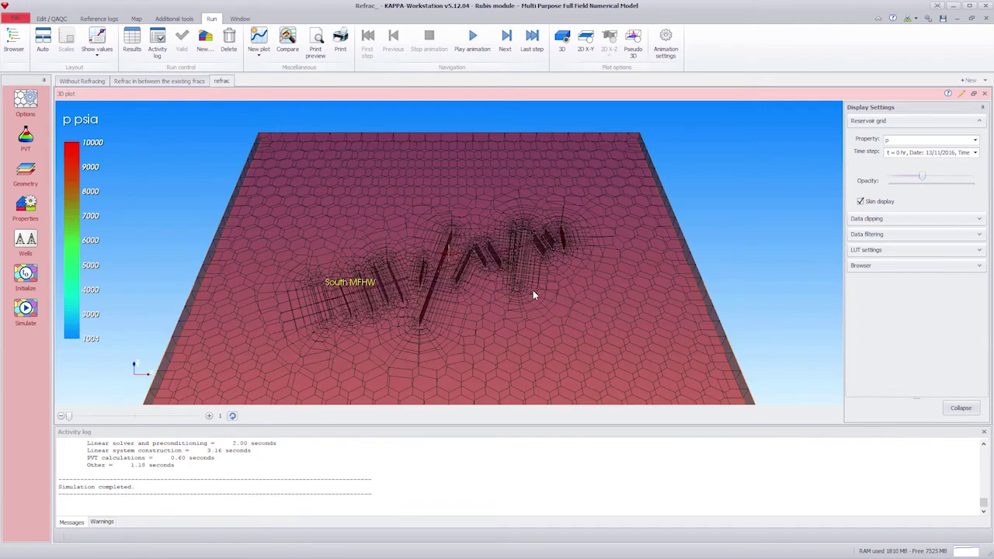
scroll(532, 294, down, 2)
scroll(533, 290, up, 1)
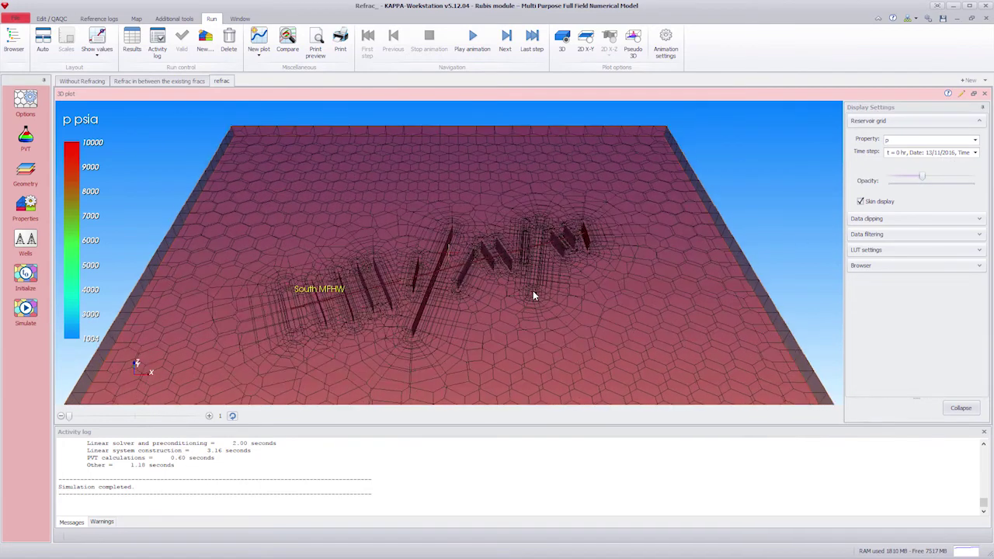
click(475, 39)
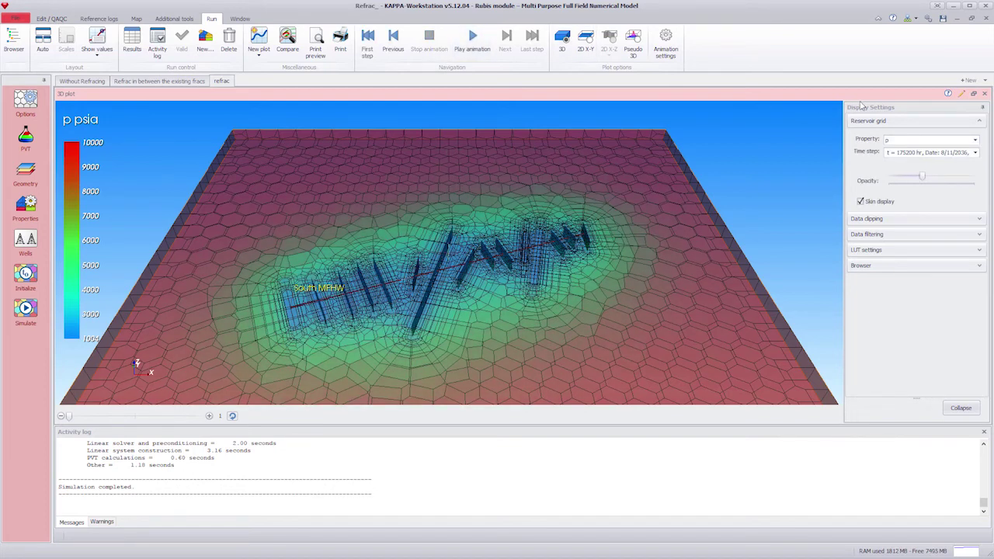
click(972, 93)
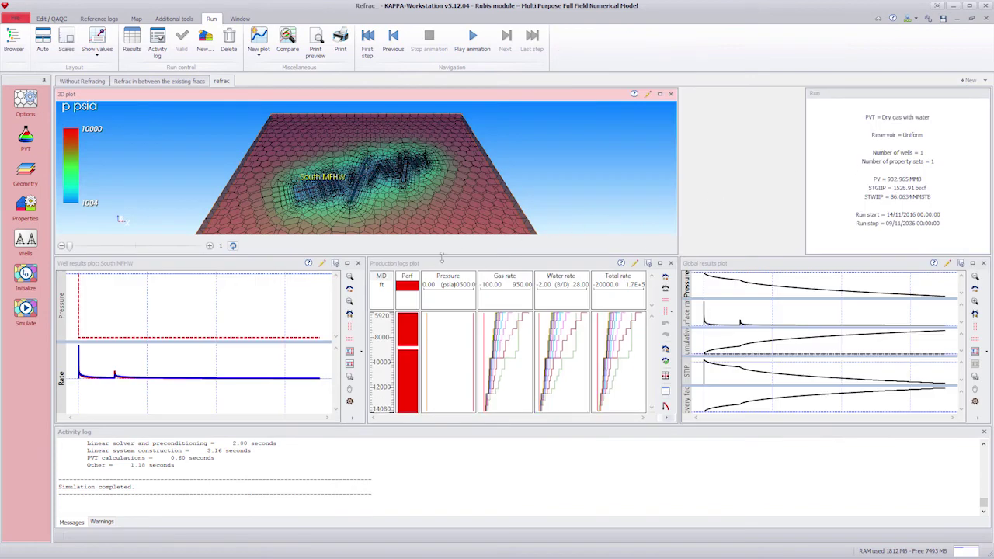
Limit the maximized refrac well results plot to cumulative gas Qg, then open the Without Refracing model
click(347, 264)
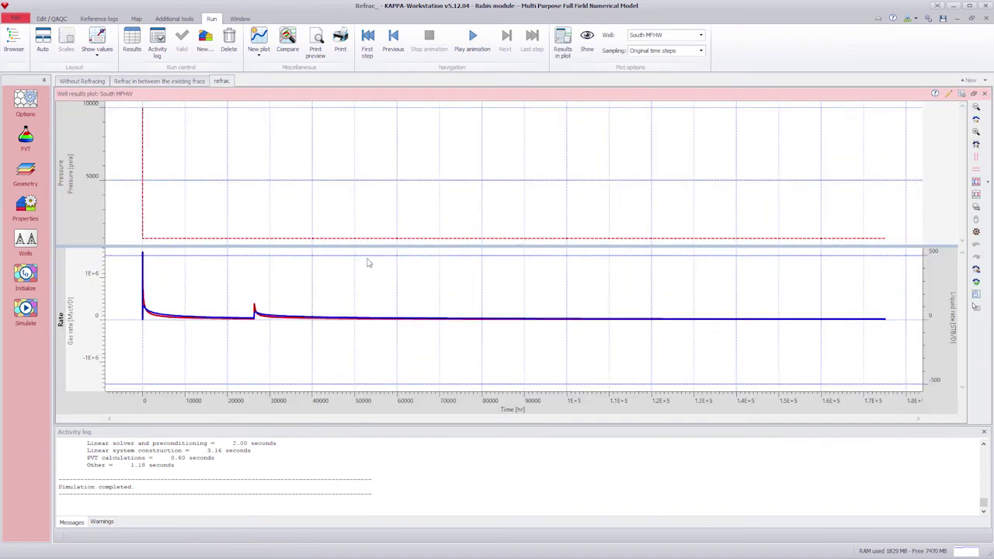
click(594, 48)
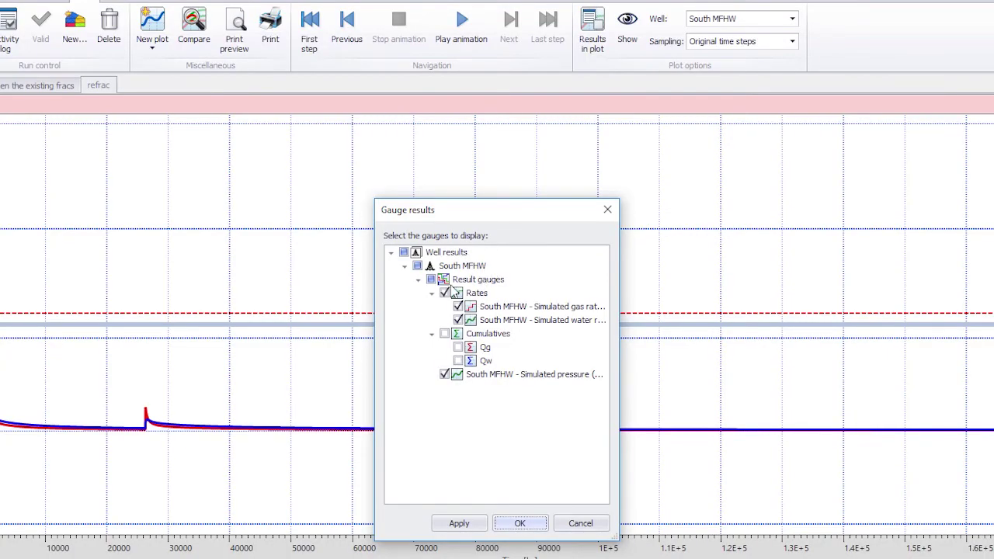
click(460, 226)
click(457, 347)
click(444, 374)
click(519, 522)
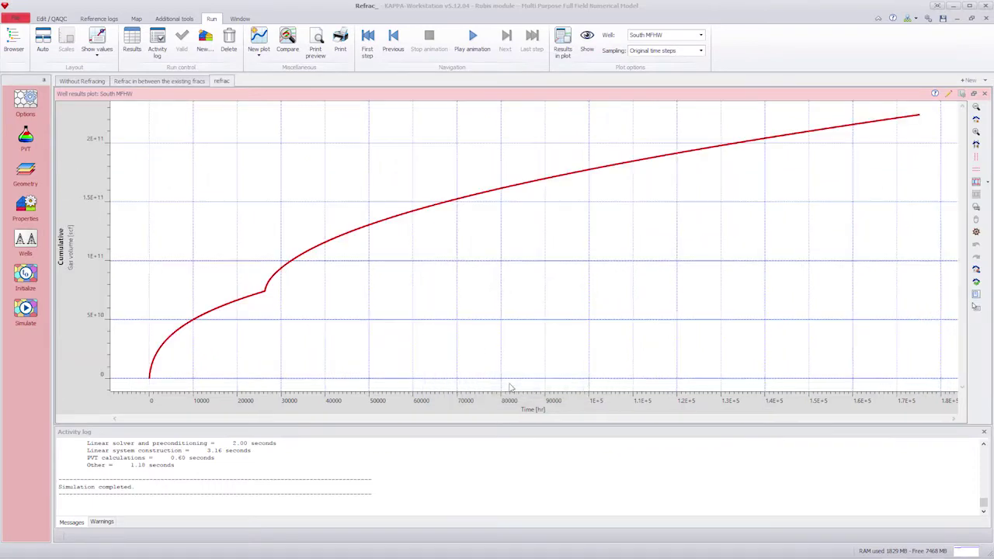
click(89, 81)
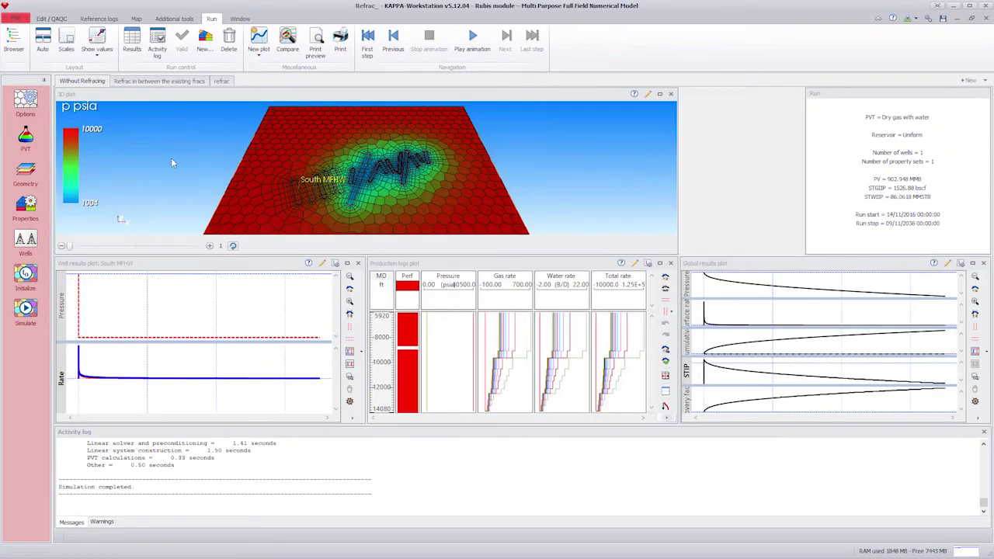
Show only the cumulative gas Qg curve on the maximized Without Refracing well results plot
click(347, 263)
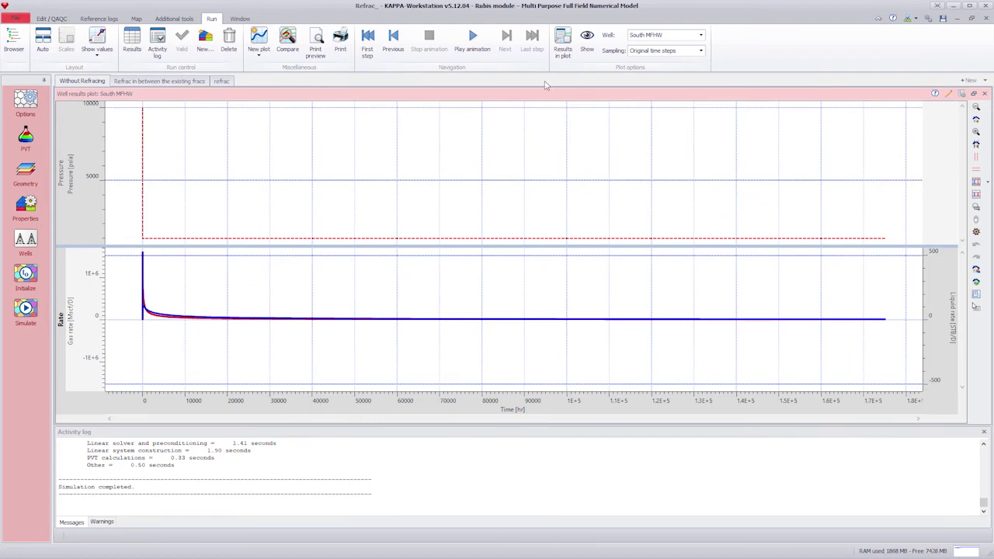
click(587, 40)
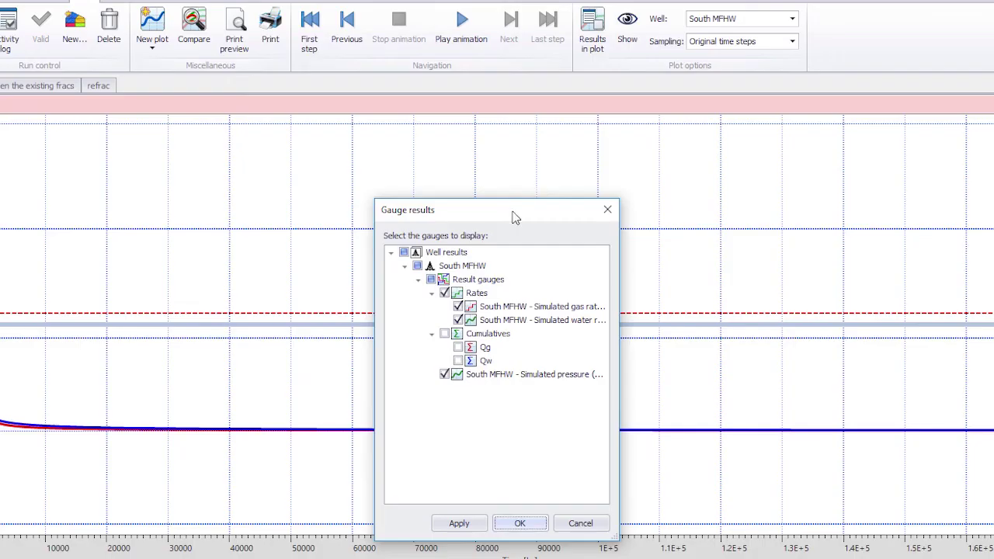
click(444, 292)
click(457, 347)
click(444, 374)
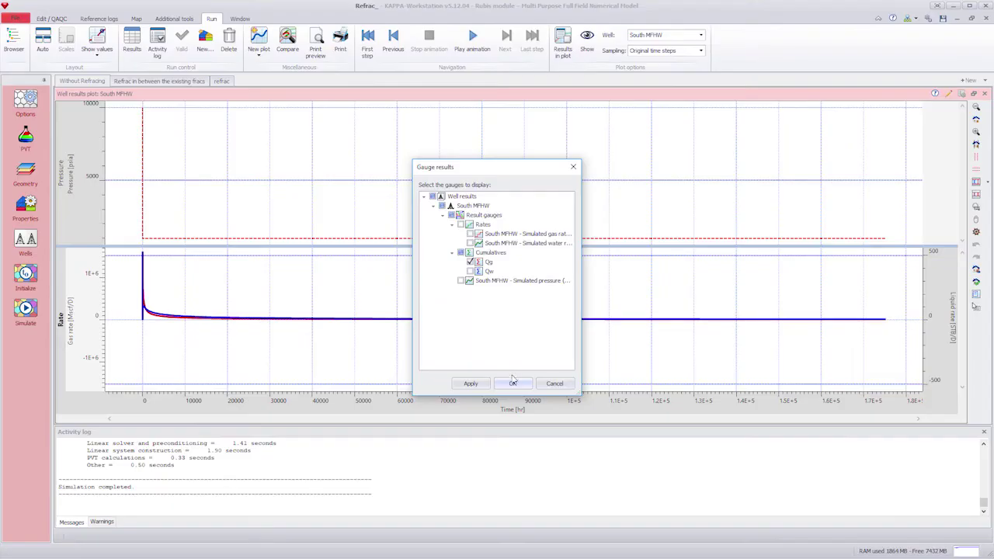
click(512, 383)
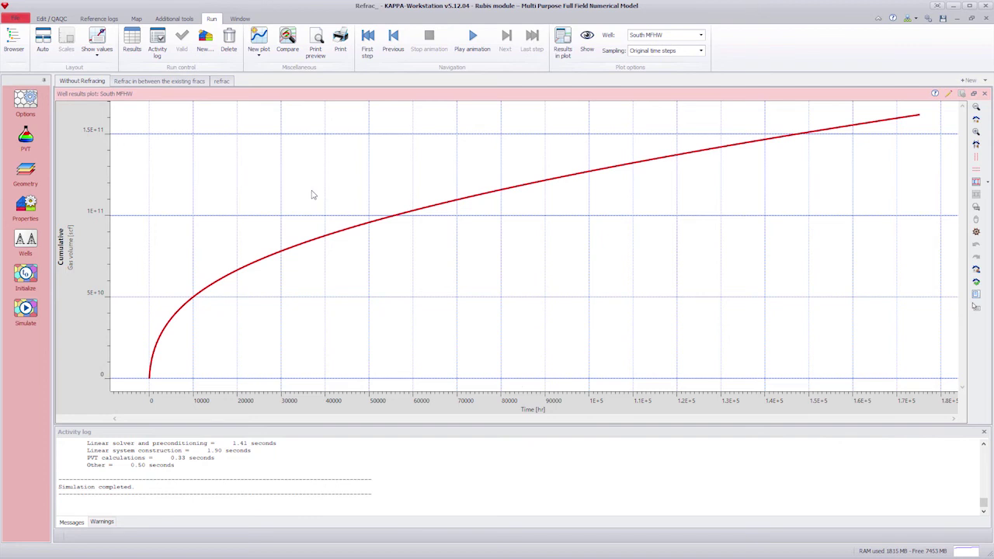
Overlay the refrac model's curve with a legend, rescale to fit, and restore the tiled layout
click(287, 40)
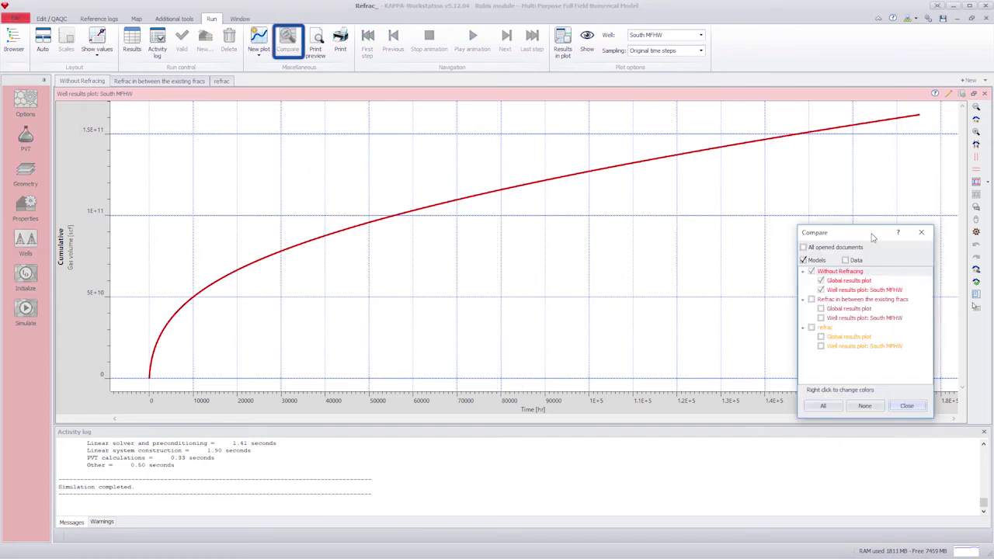
click(811, 327)
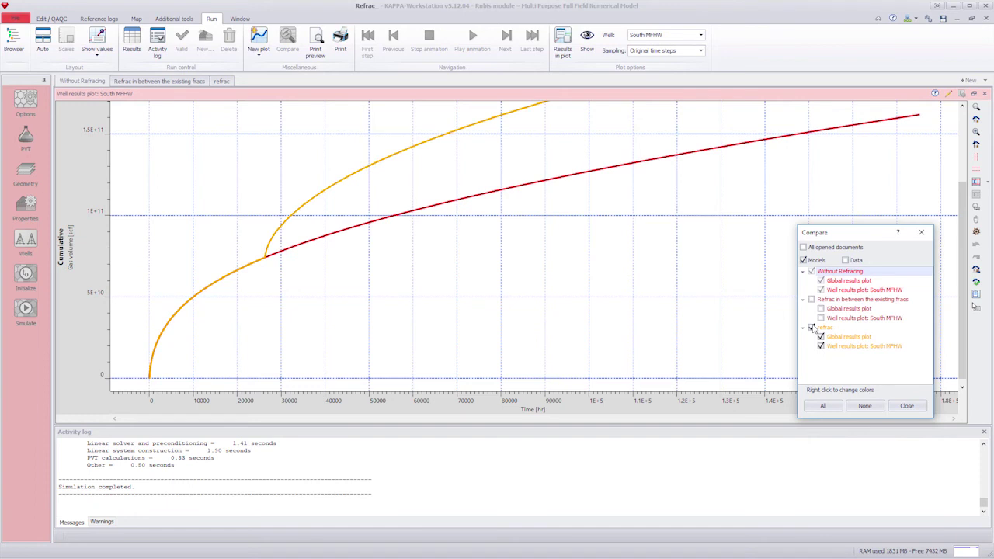
click(976, 294)
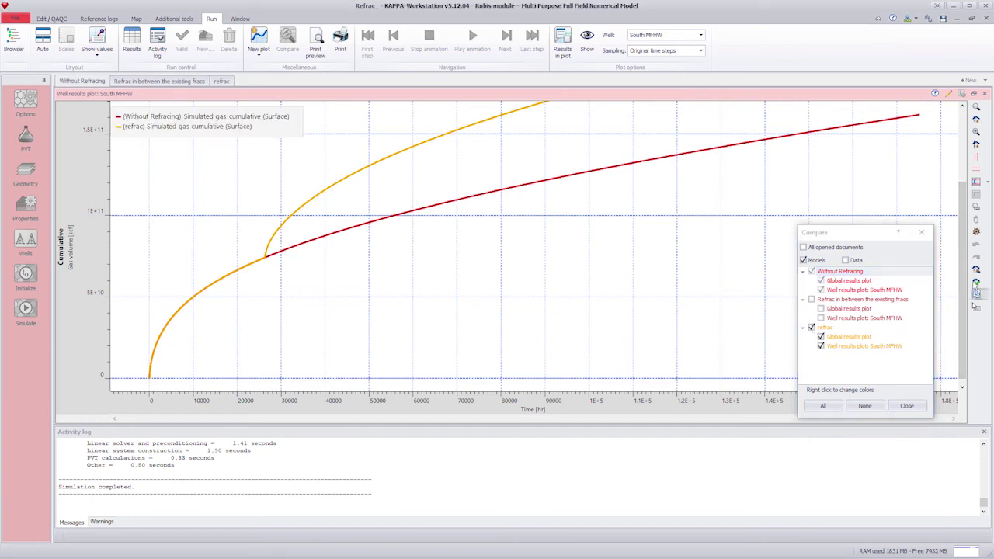
click(976, 108)
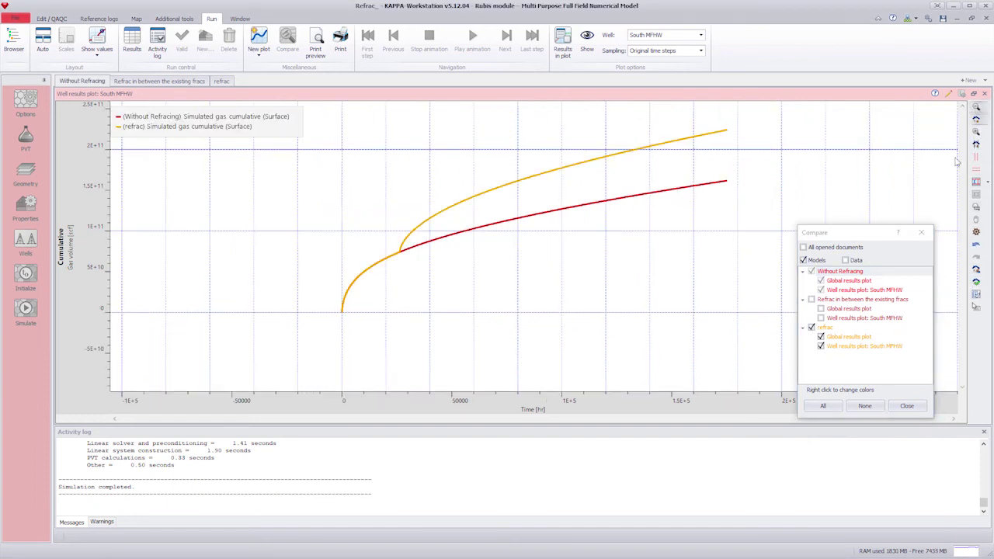
click(922, 234)
click(973, 93)
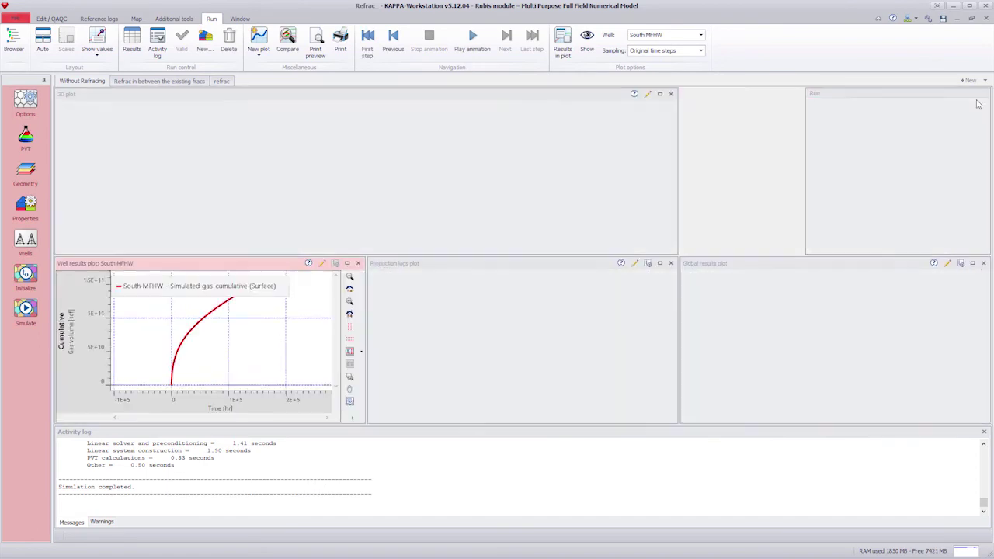
In the Refrac in between model, review South MFHW's perforation closing intervals, then play the pressure animation
click(186, 81)
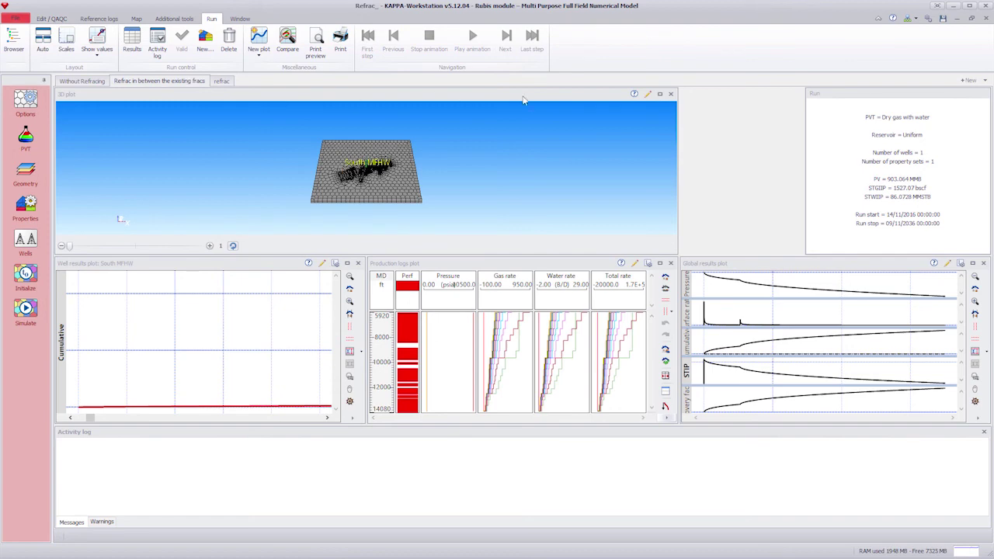
click(26, 241)
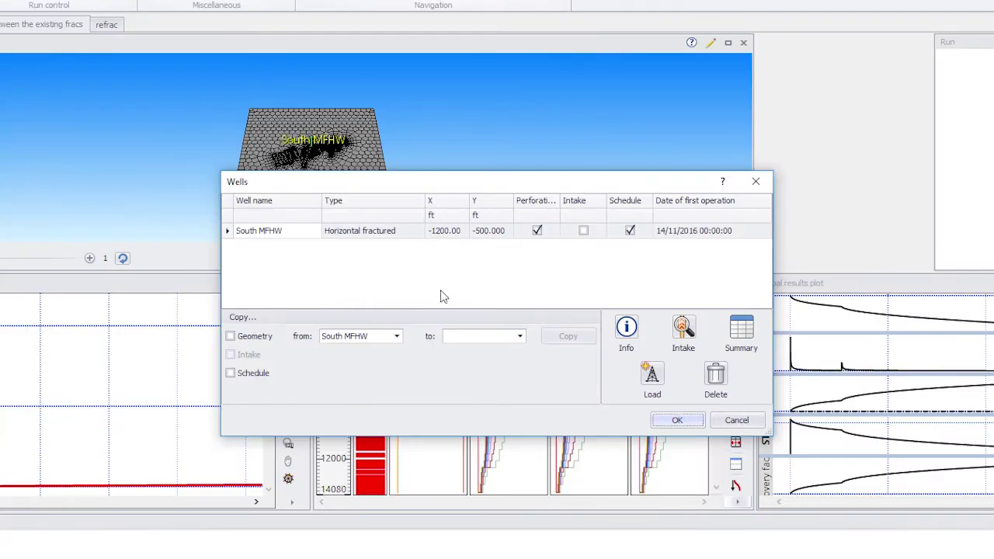
click(628, 330)
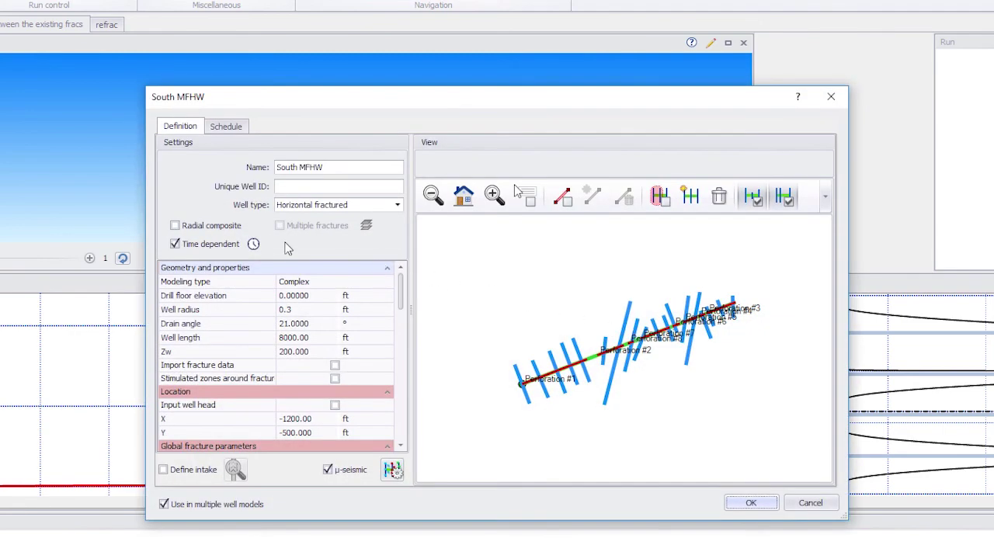
click(254, 245)
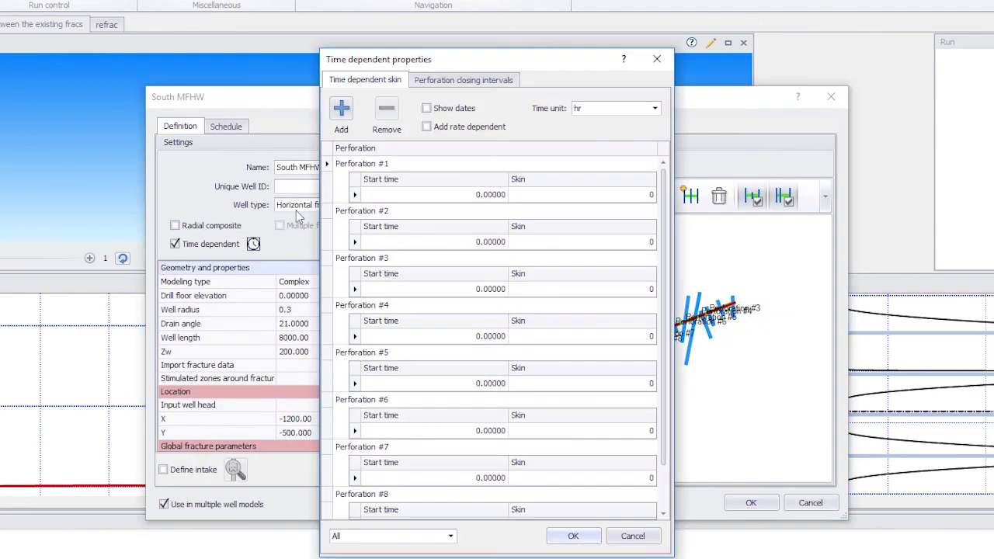
click(482, 82)
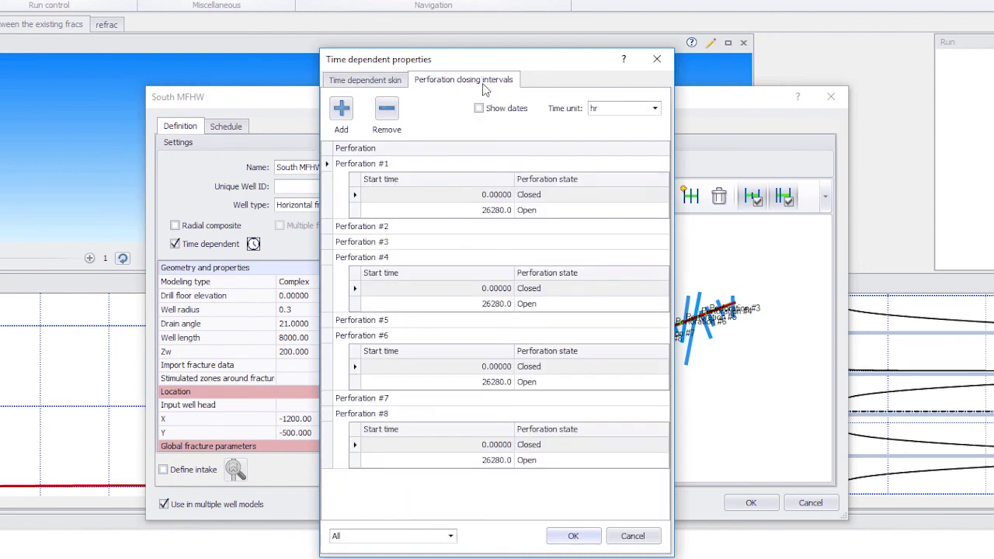
click(572, 537)
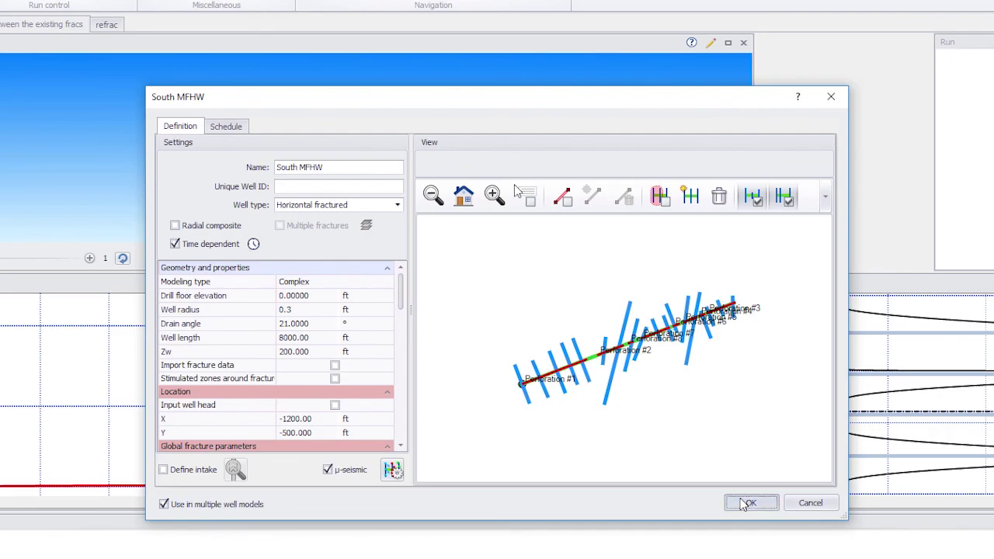
click(746, 505)
click(676, 419)
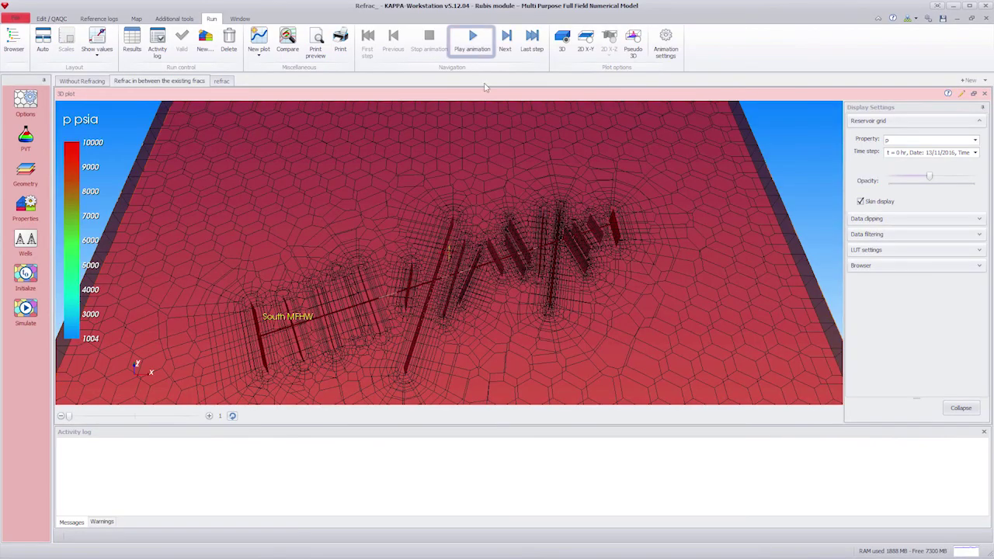
click(474, 39)
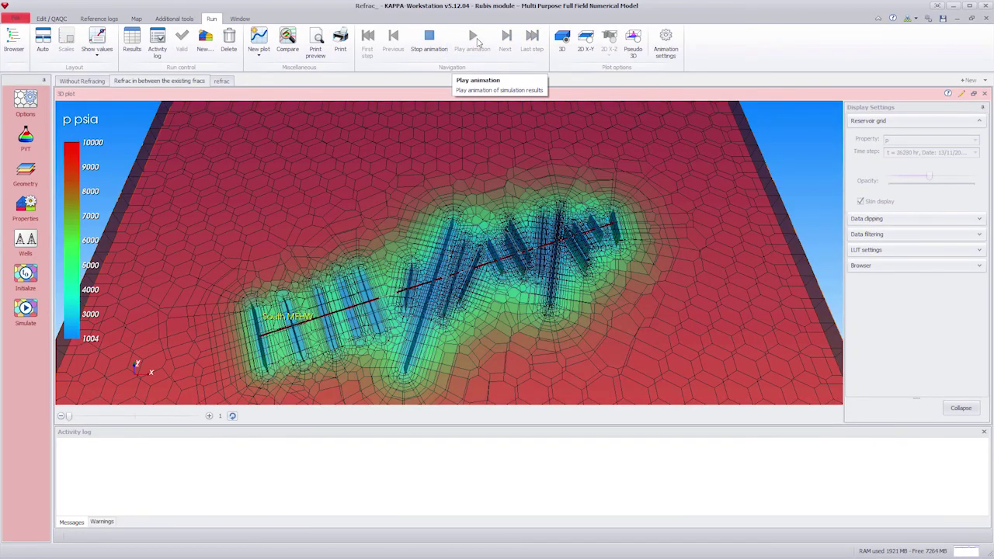